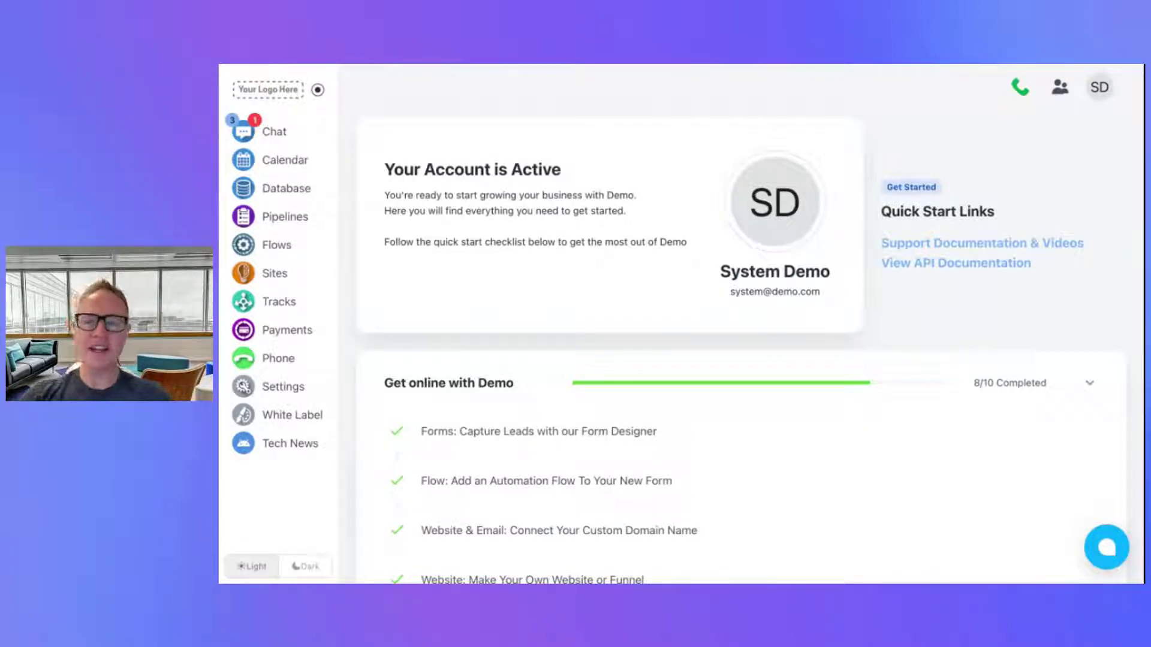
- Start adding a new inbox under Chat > Inboxes and browse channels like Website Widget, Email, API, Telegram
{"action": "left_click", "coordinate": [274, 132]}
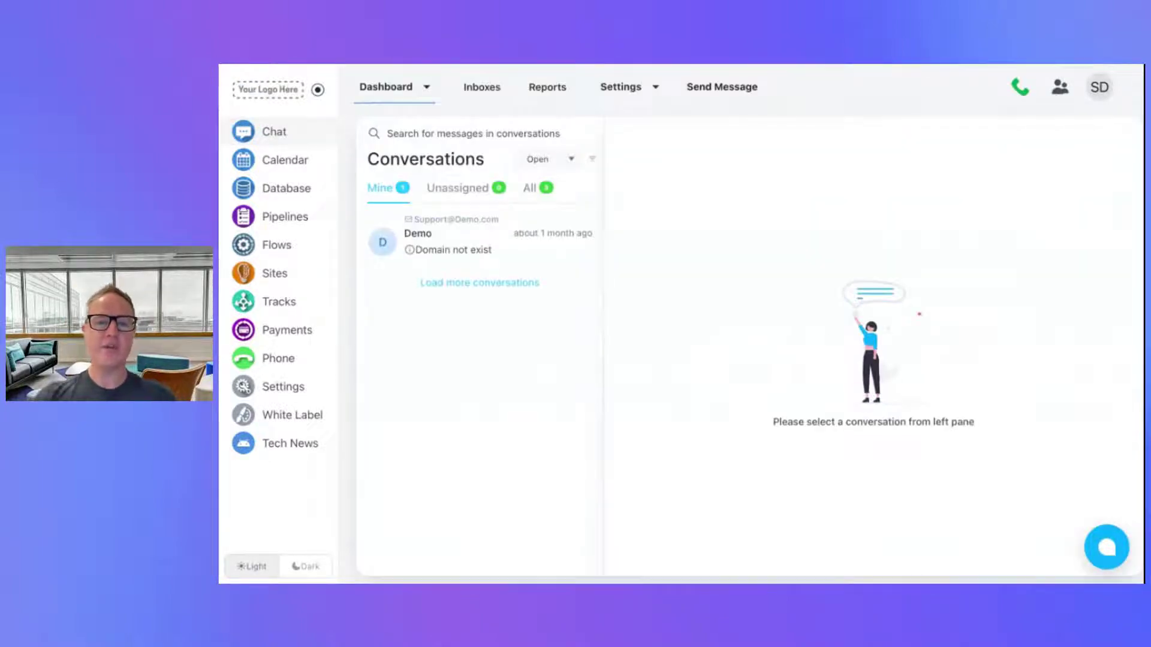
{"action": "left_click", "coordinate": [480, 90]}
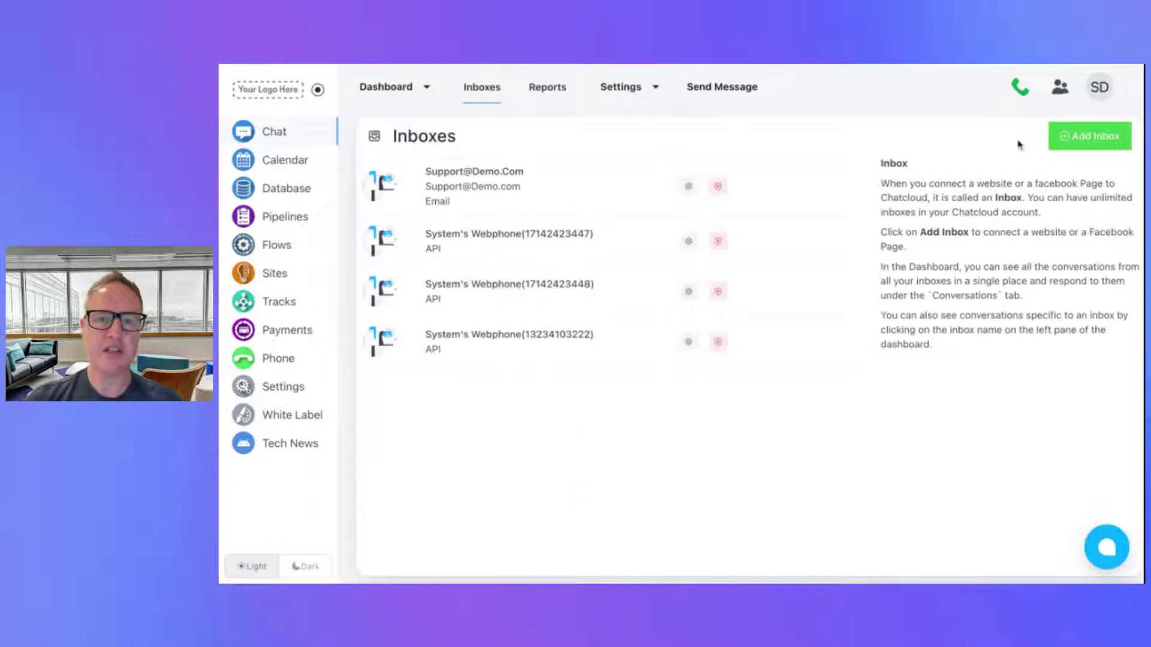
{"action": "left_click", "coordinate": [1089, 142]}
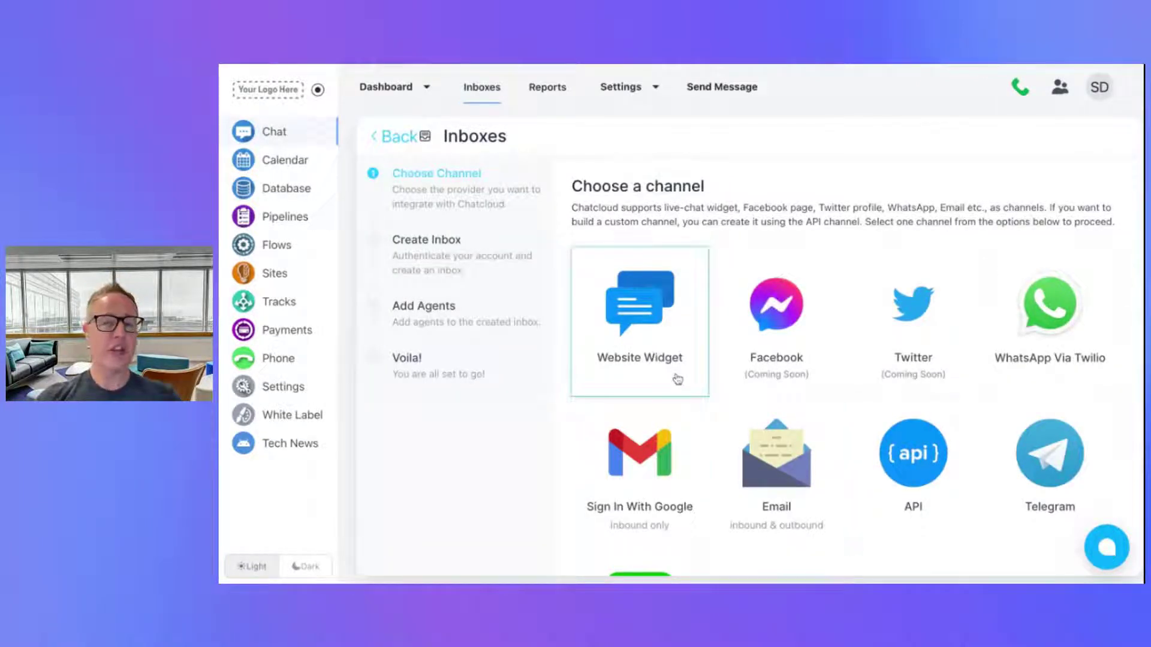
{"action": "left_click", "coordinate": [1106, 555]}
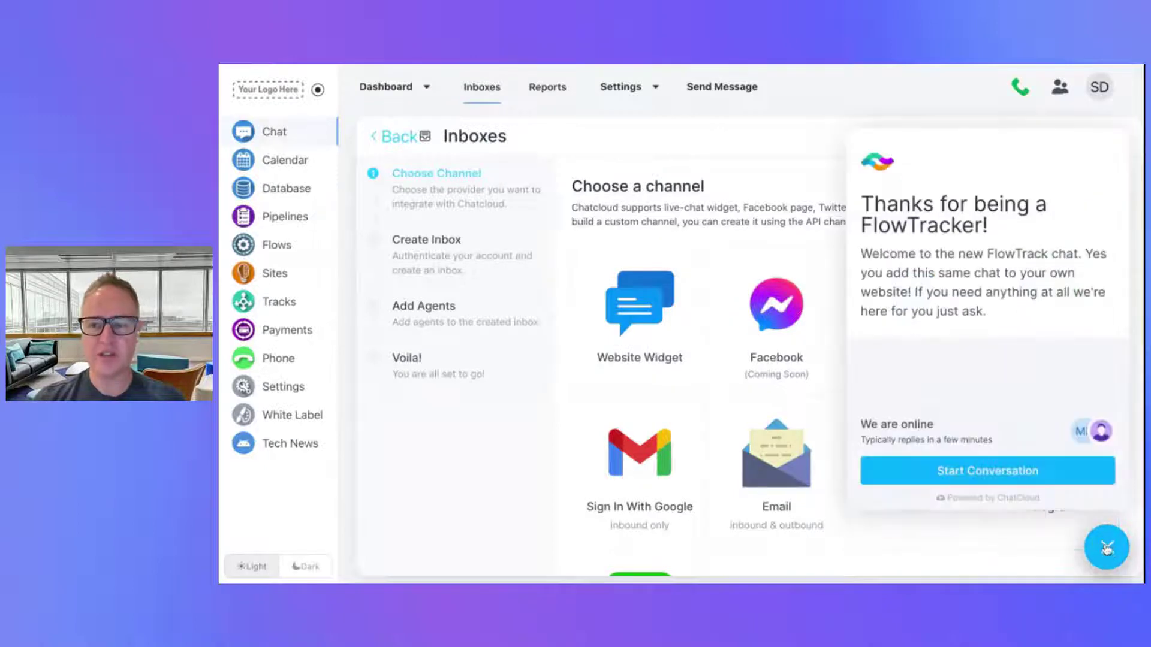
{"action": "left_click", "coordinate": [1106, 552]}
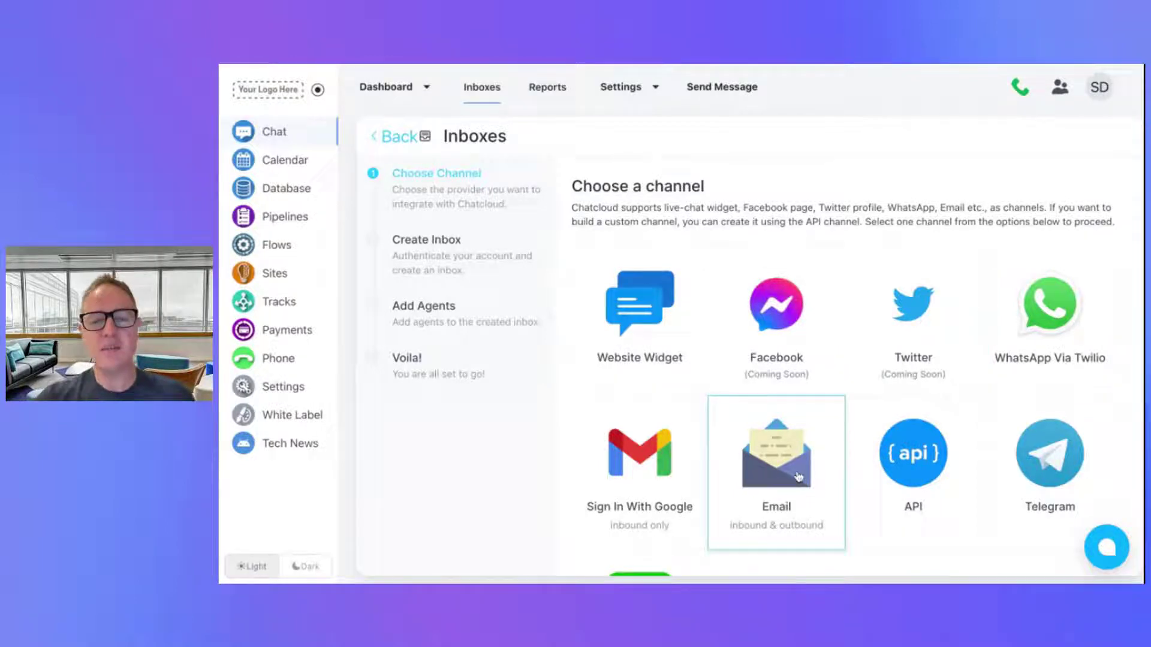
{"action": "scroll", "coordinate": [796, 475], "scroll_direction": "down", "scroll_amount": 1}
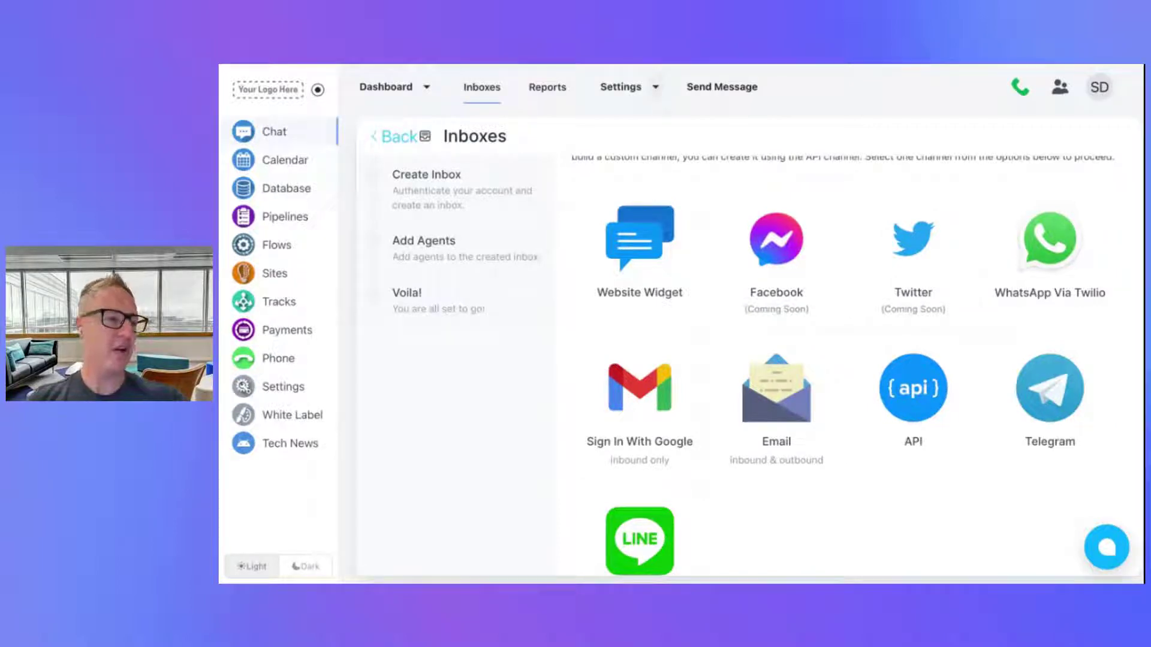
- Open the /hours canned response from Settings > Canned Responses for editing
{"action": "left_click", "coordinate": [655, 87]}
{"action": "left_click", "coordinate": [658, 115]}
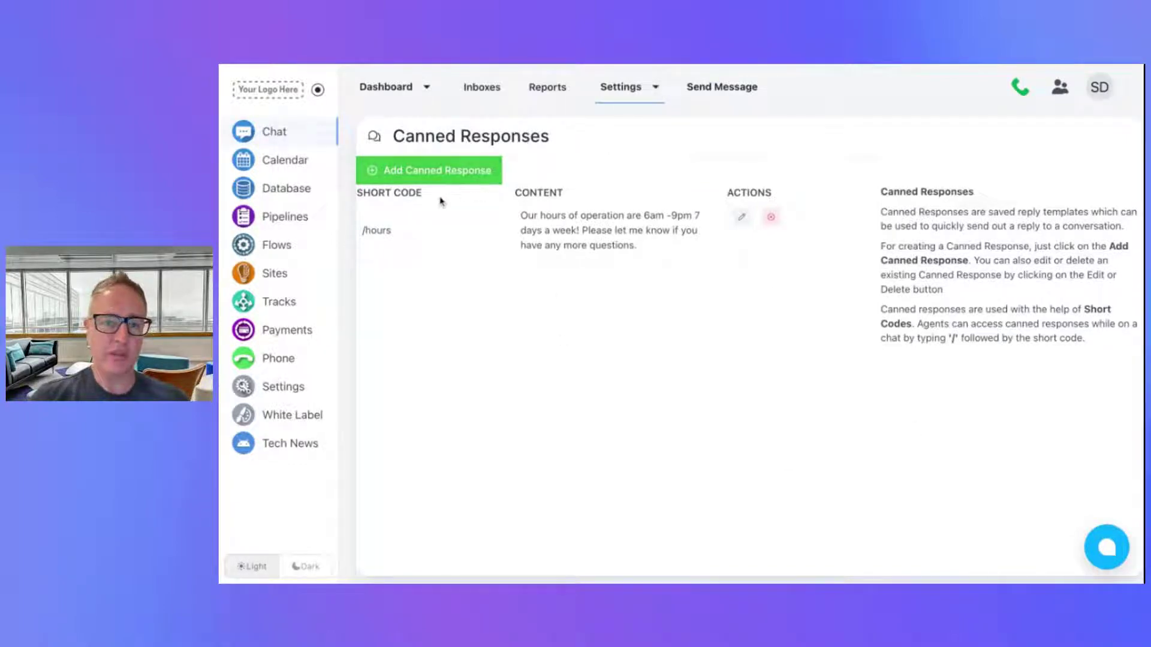
{"action": "left_click", "coordinate": [741, 217]}
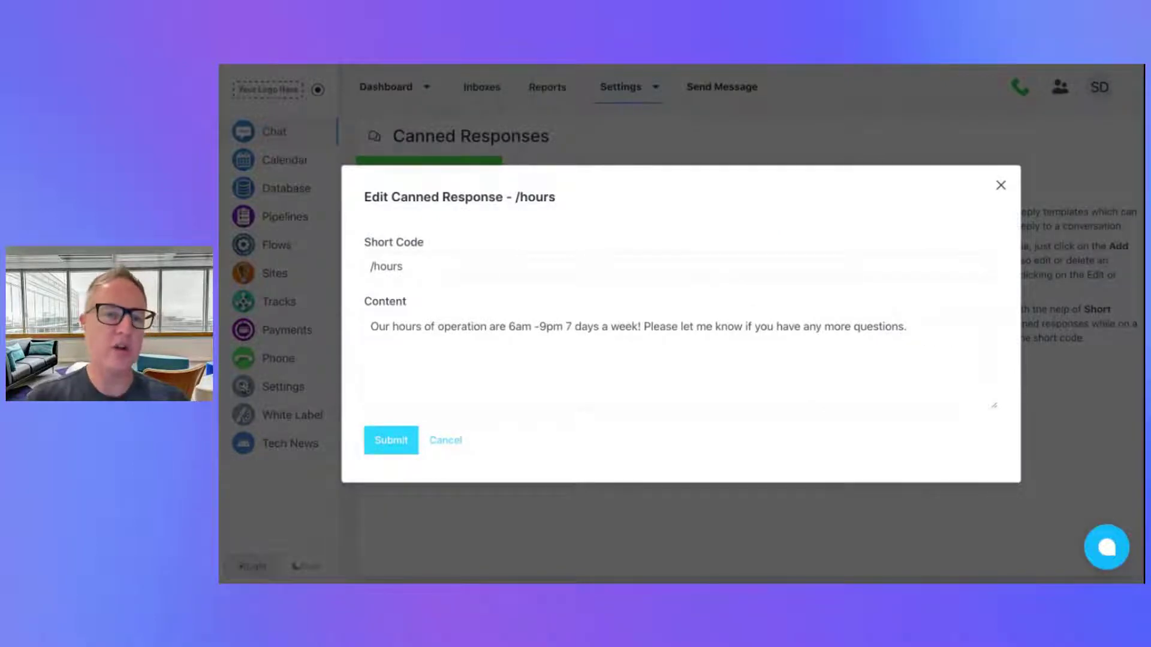
- Inspect the /hours short code and content, close unsaved, and show all conversations on the Dashboard
{"action": "left_click", "coordinate": [424, 266]}
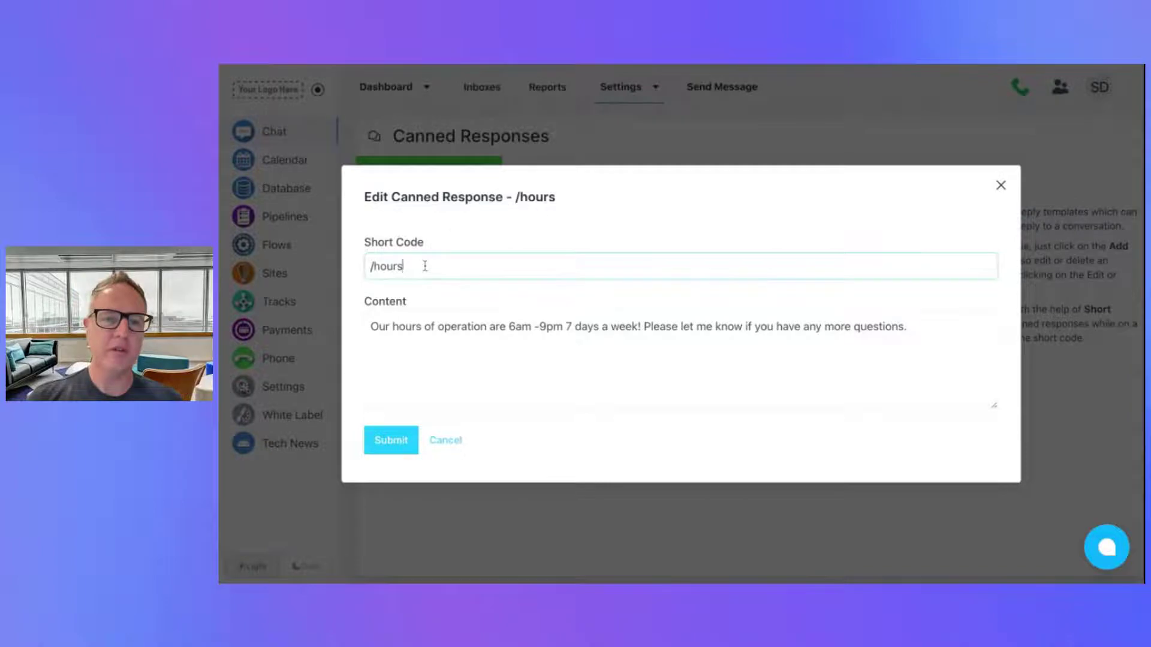
{"action": "triple_click", "coordinate": [424, 265]}
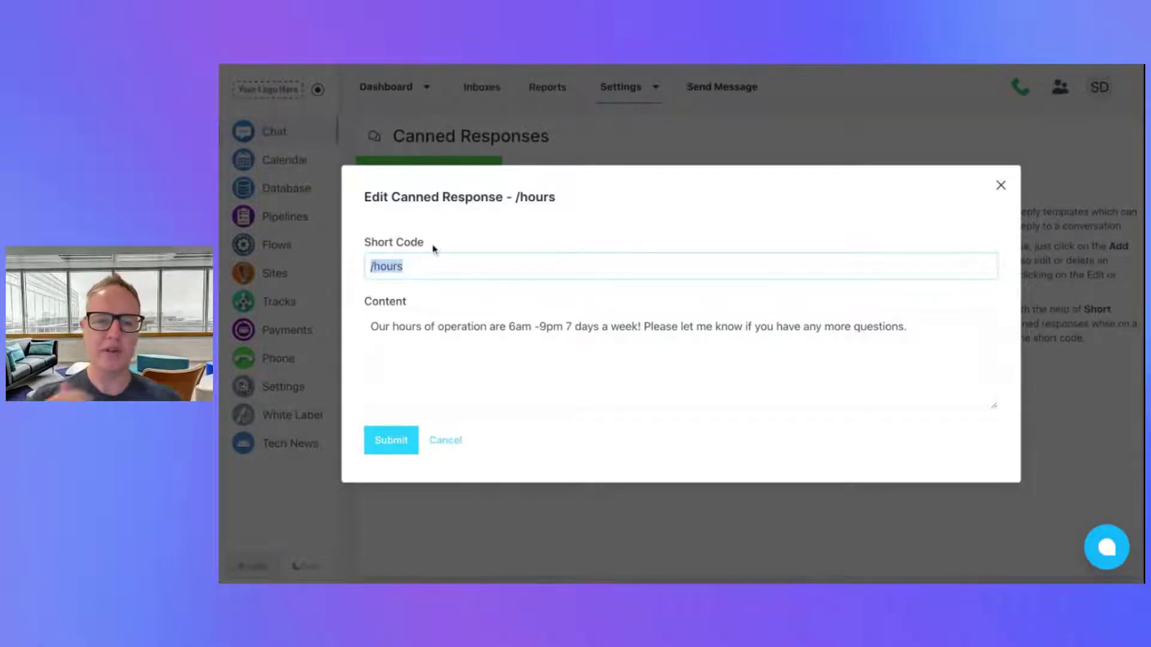
{"action": "double_click", "coordinate": [378, 327]}
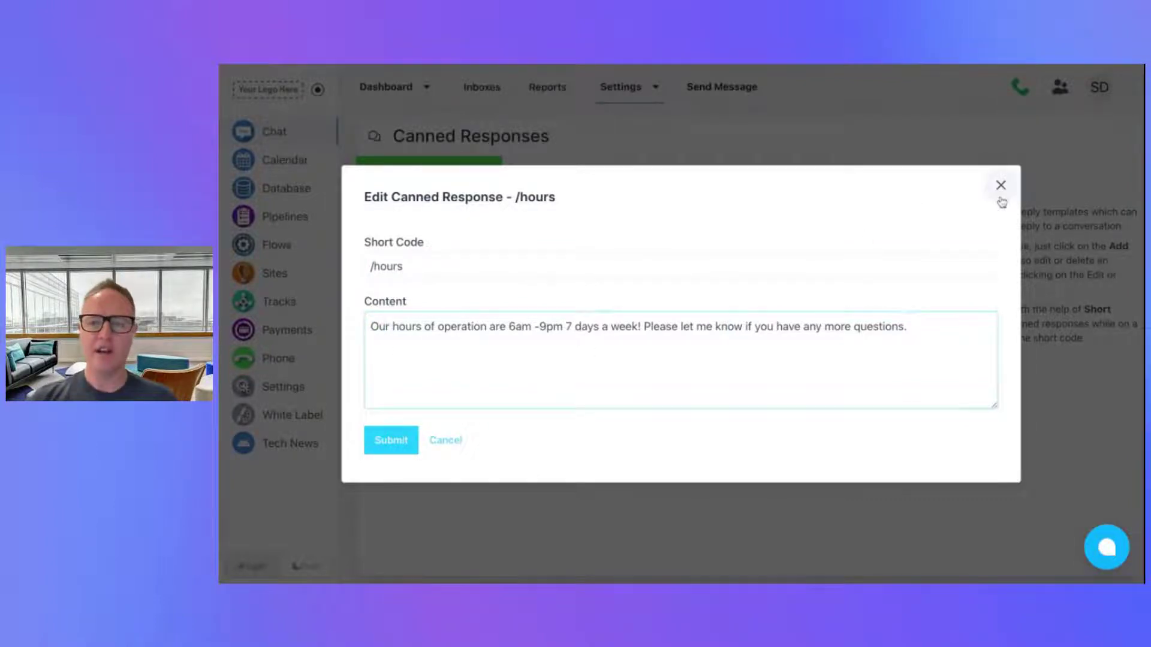
{"action": "left_click", "coordinate": [1000, 185]}
{"action": "left_click", "coordinate": [375, 96]}
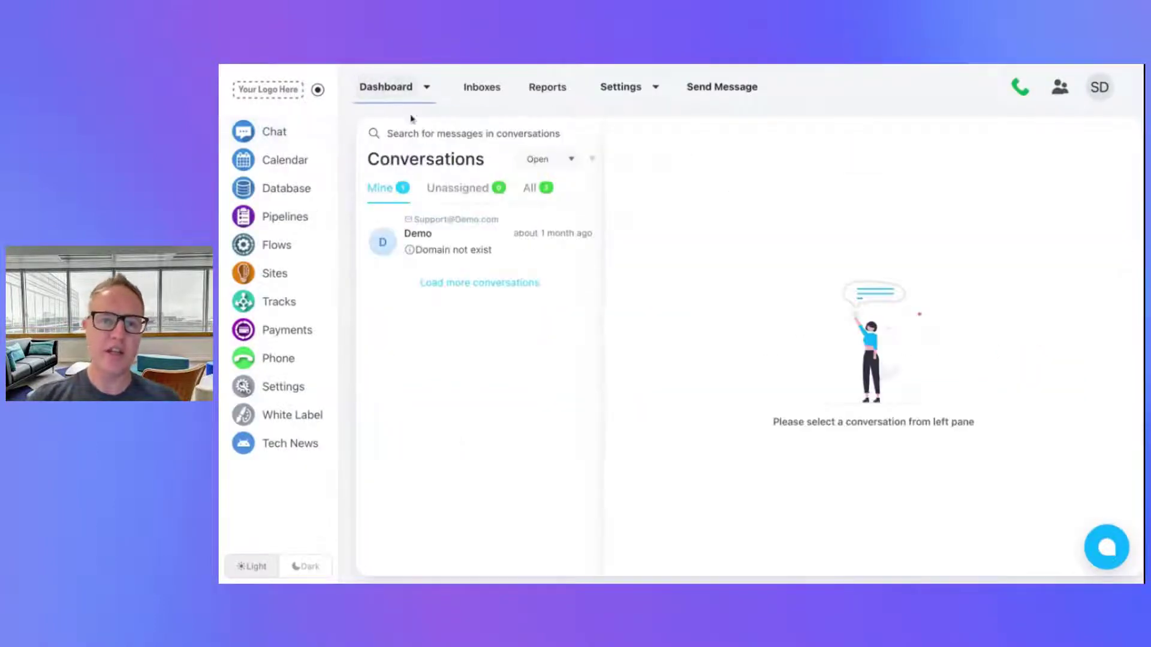
{"action": "left_click", "coordinate": [527, 192]}
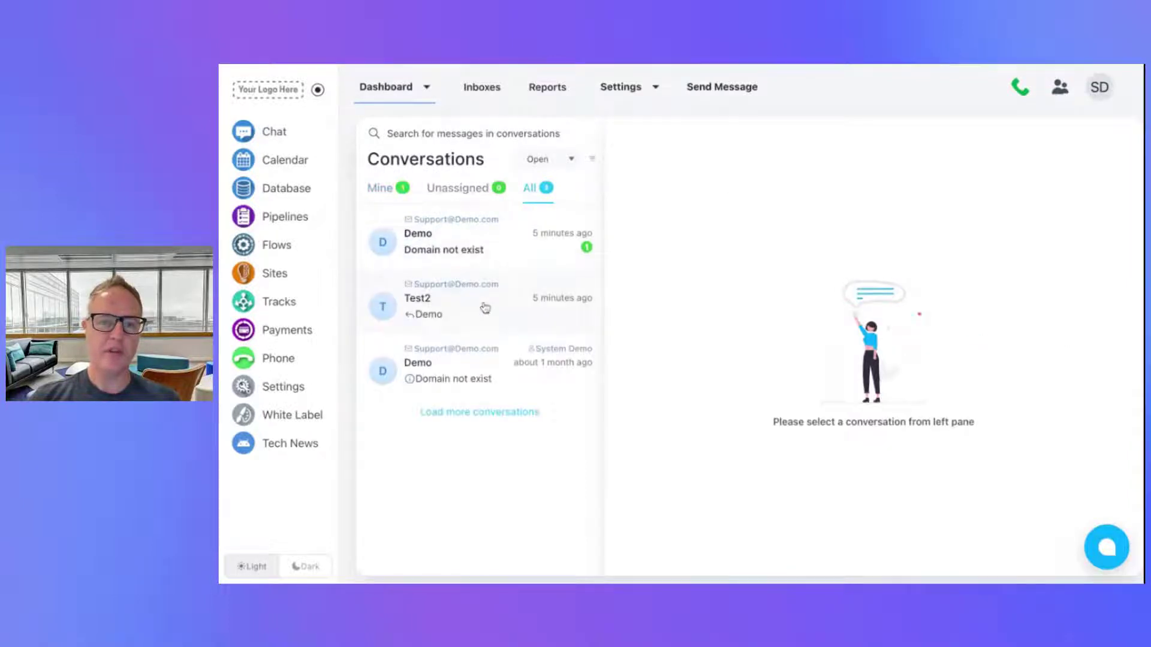
- Insert the /hours canned reply into the Test2 conversation's reply box
{"action": "left_click", "coordinate": [483, 305]}
{"action": "type", "text": "/"}
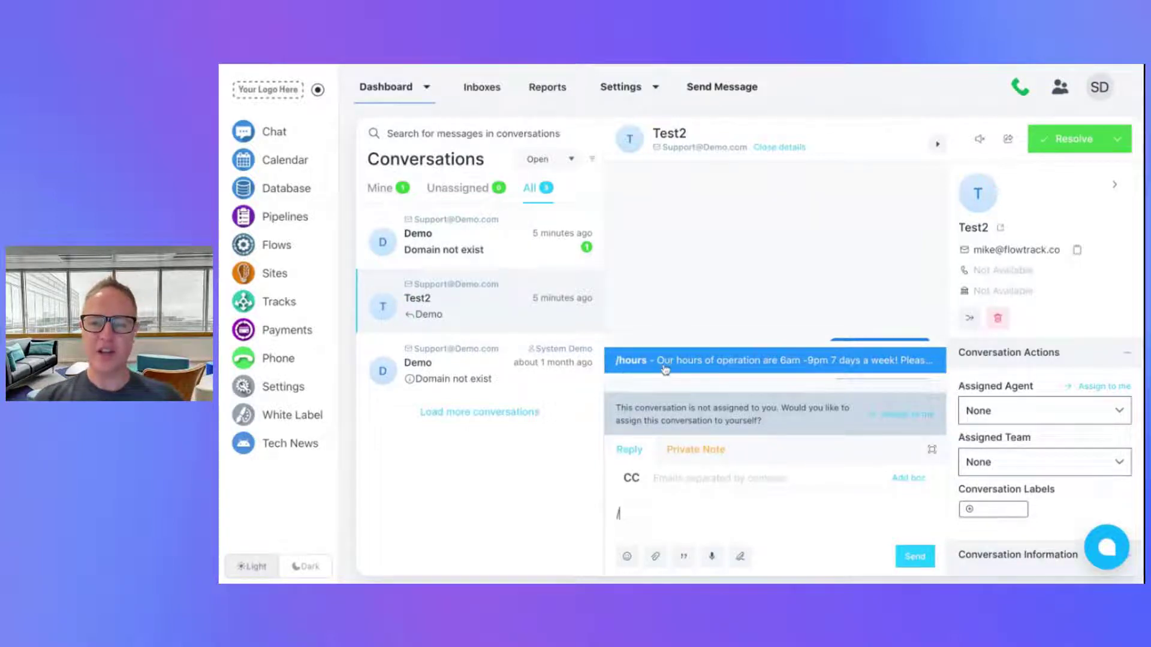
{"action": "type", "text": "h"}
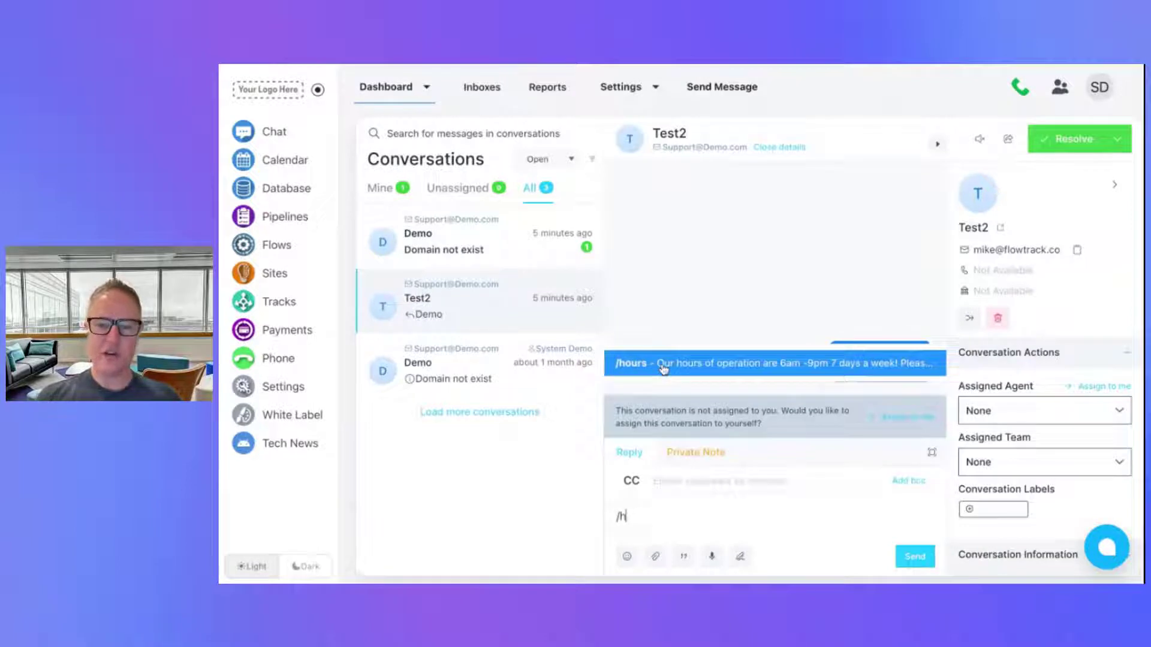
{"action": "left_click", "coordinate": [663, 369]}
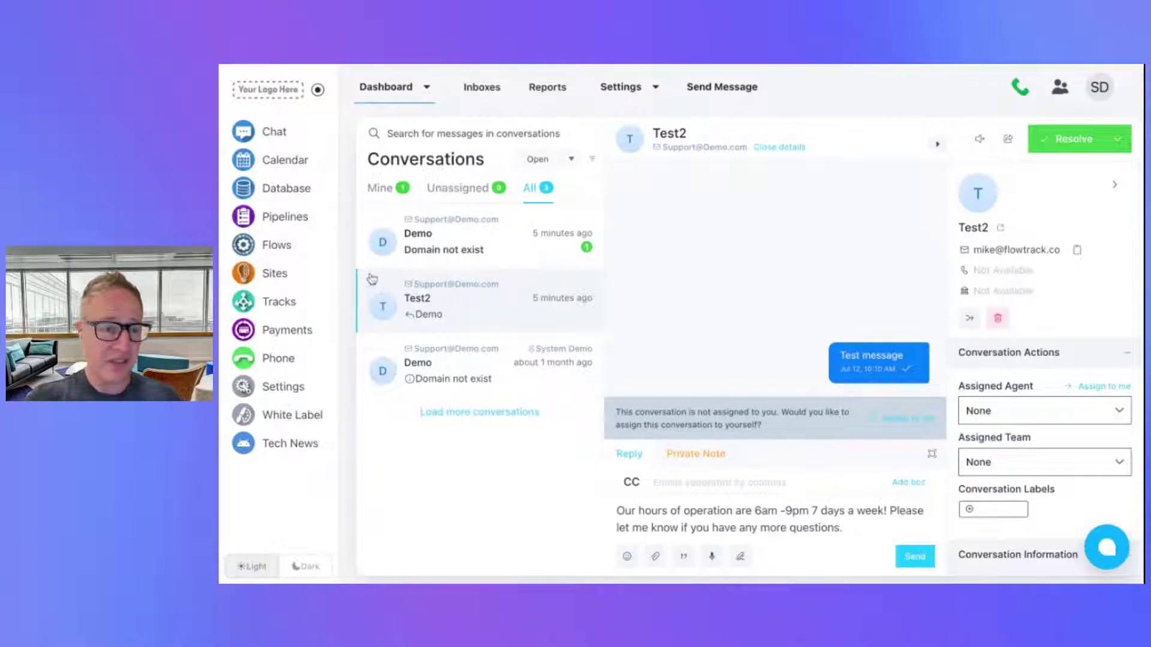
{"action": "left_click", "coordinate": [296, 251]}
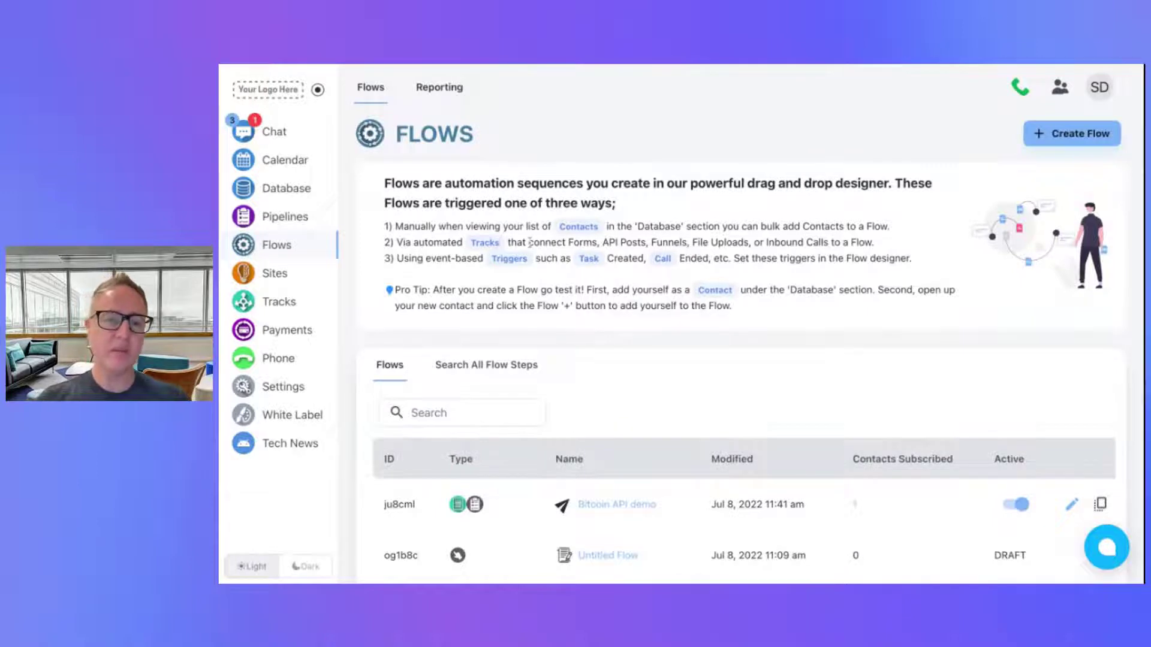
- Open the Bitcoin API demo flow's Send Email step and switch its email to the Visual Email Builder
{"action": "scroll", "coordinate": [528, 246], "scroll_direction": "down", "scroll_amount": 2}
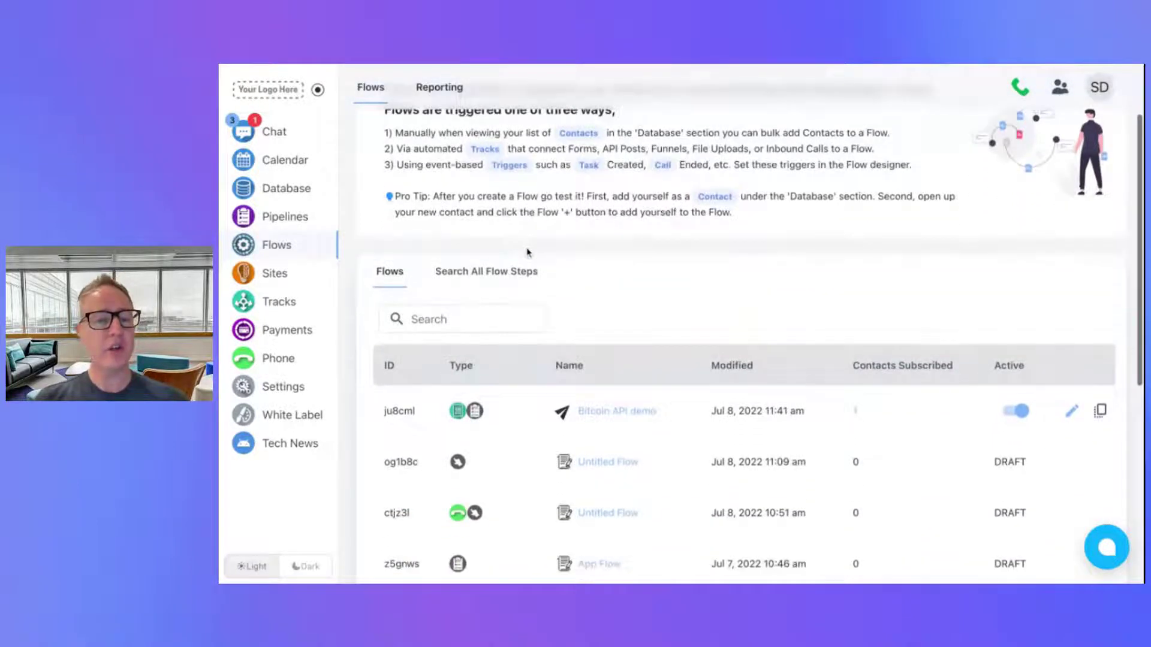
{"action": "scroll", "coordinate": [528, 252], "scroll_direction": "down", "scroll_amount": 3}
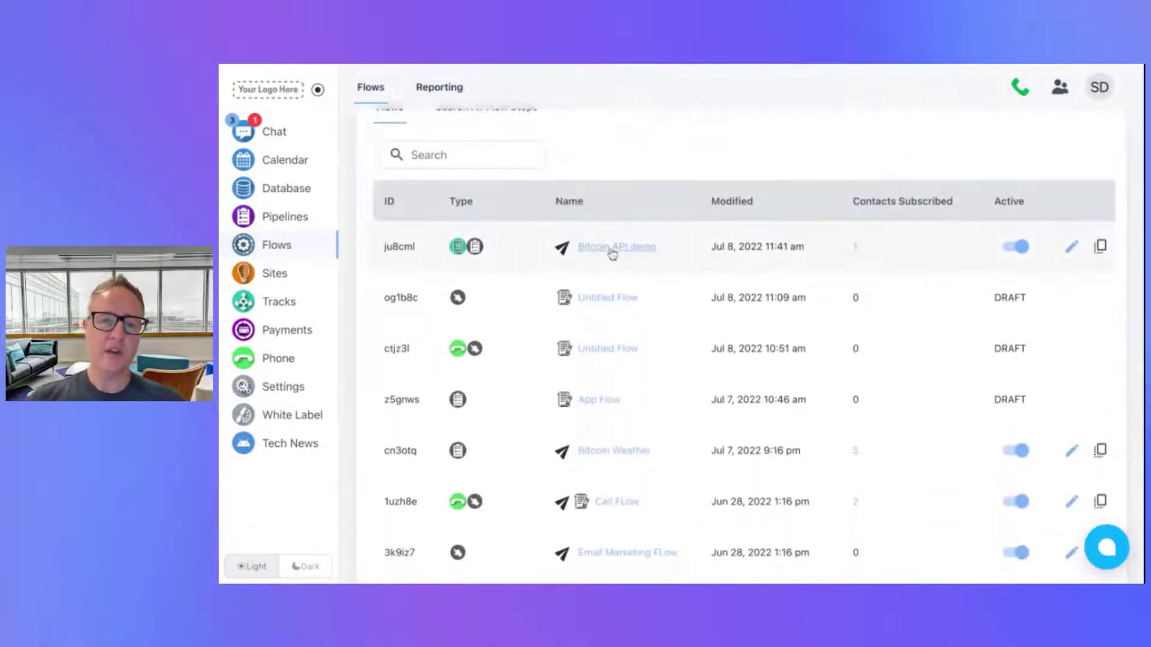
{"action": "left_click", "coordinate": [616, 249]}
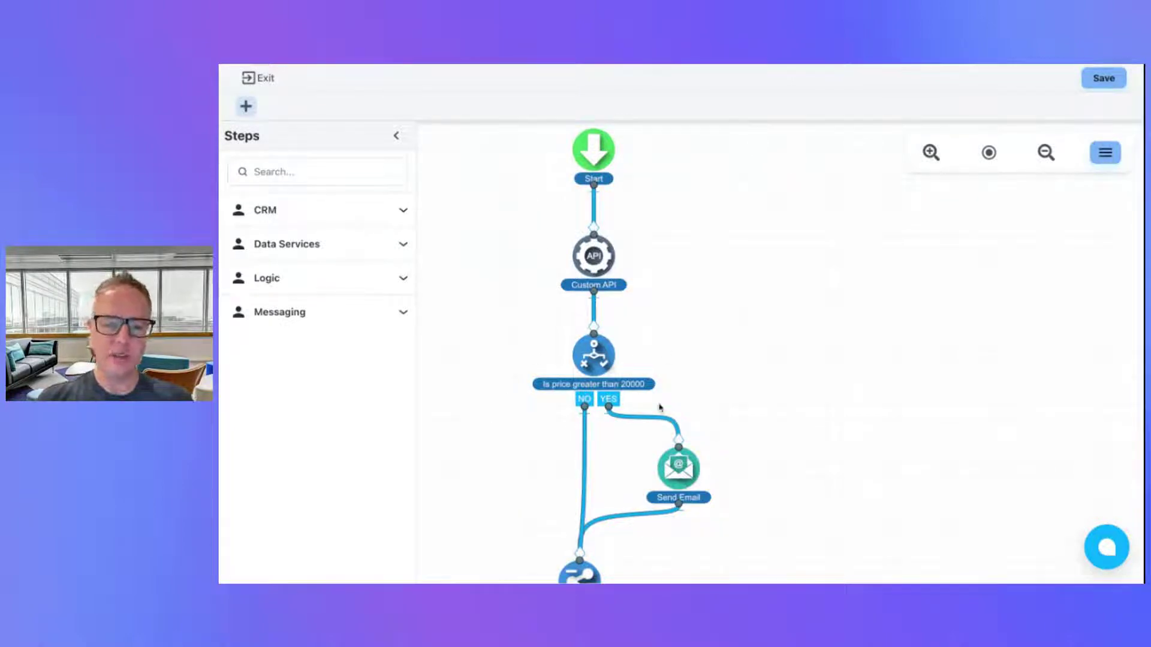
{"action": "scroll", "coordinate": [669, 477], "scroll_direction": "down", "scroll_amount": 2}
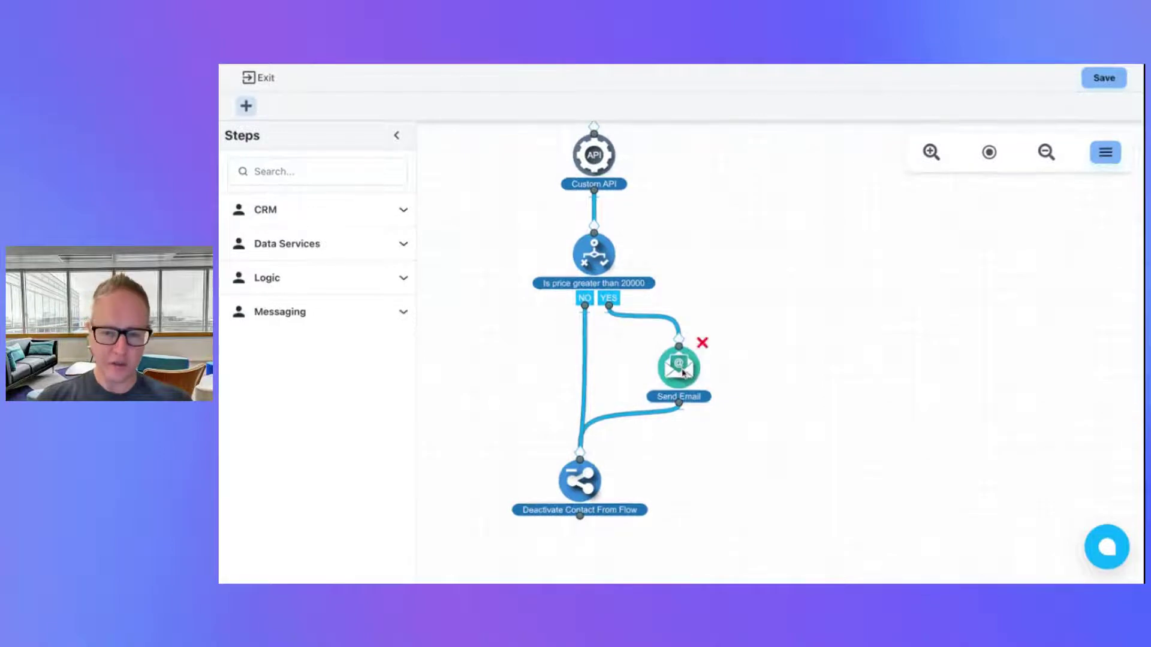
{"action": "left_click", "coordinate": [681, 369]}
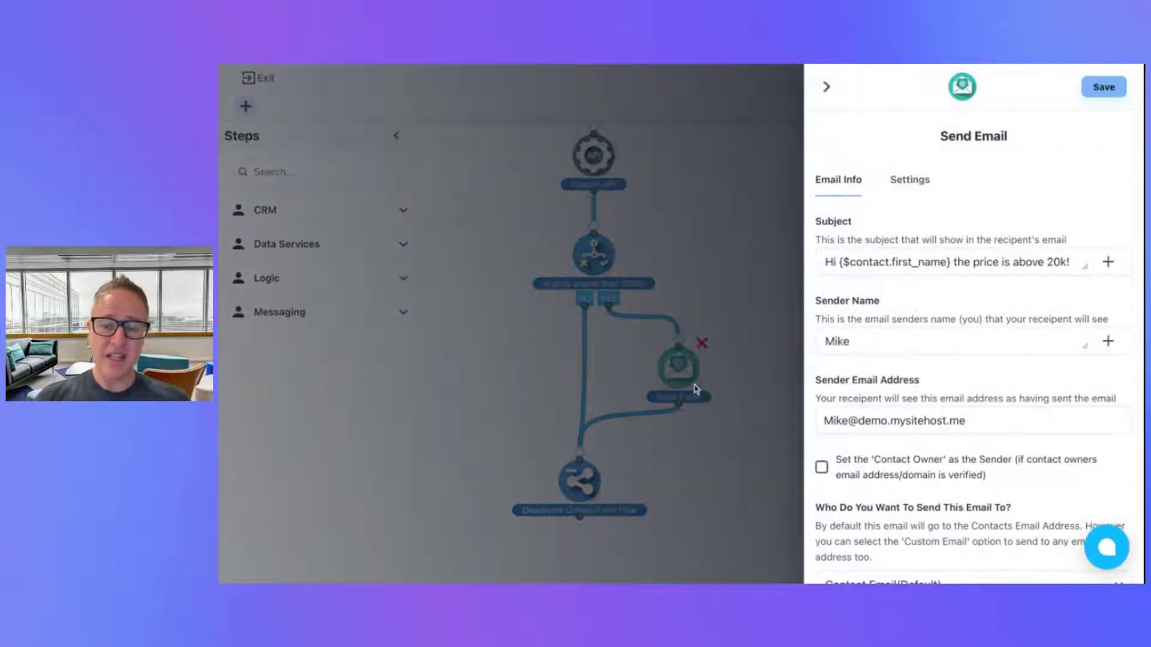
{"action": "scroll", "coordinate": [845, 458], "scroll_direction": "down", "scroll_amount": 4}
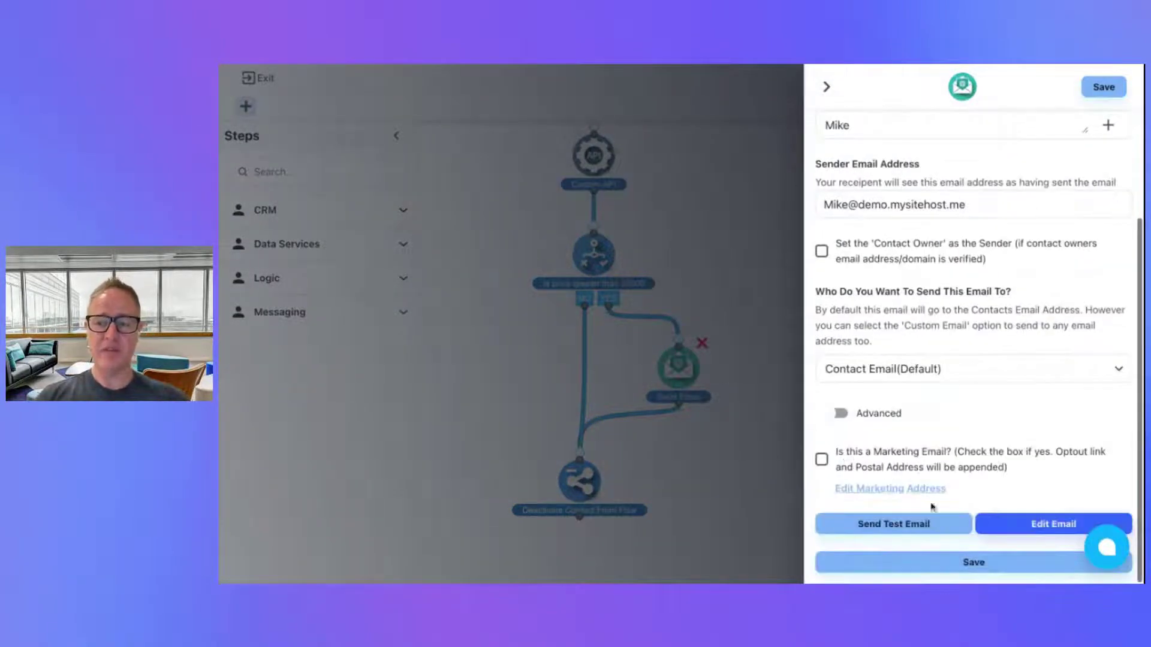
{"action": "left_click", "coordinate": [1032, 528]}
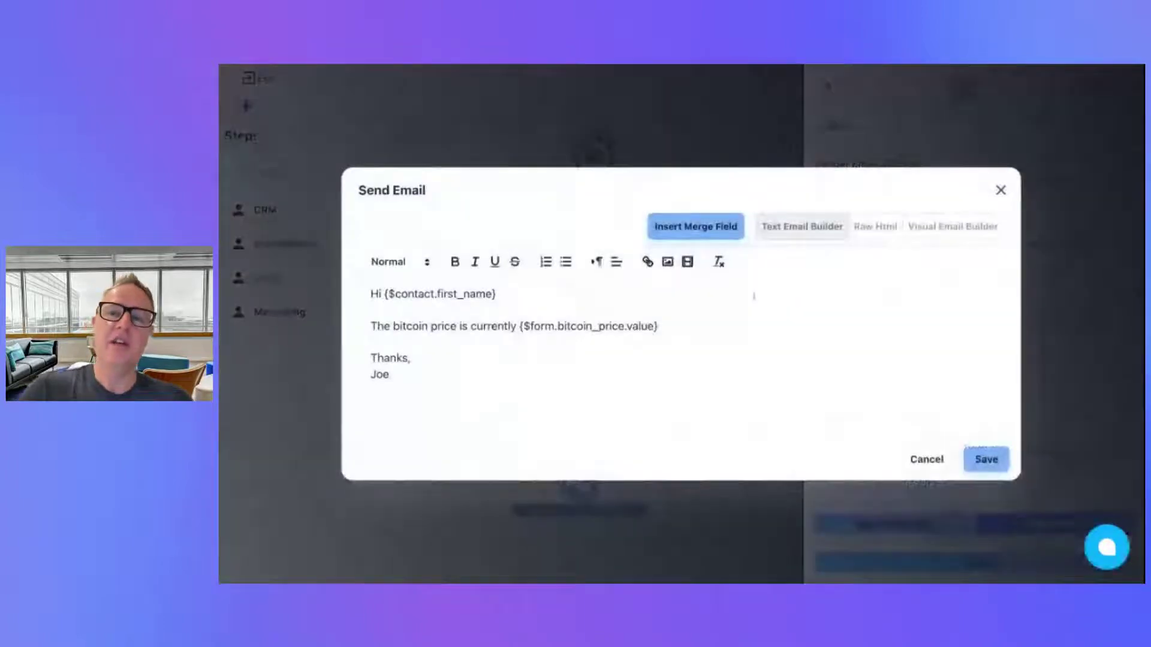
{"action": "left_click", "coordinate": [925, 239]}
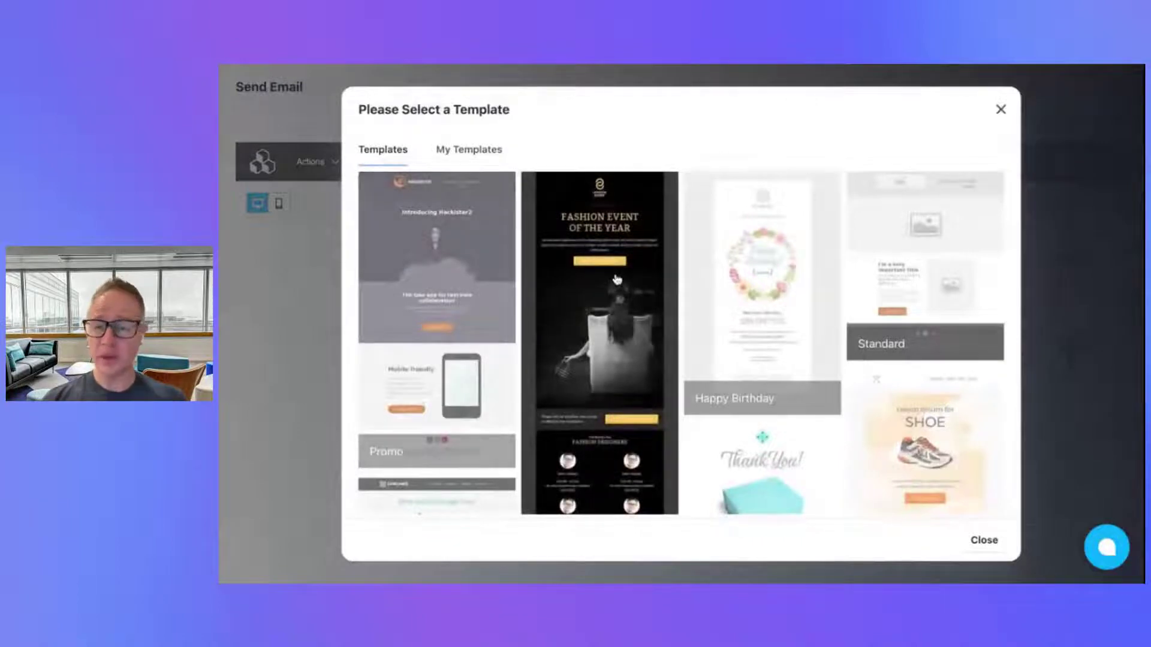
- Browse the template gallery and load the DHRONES drone template into the email builder
{"action": "scroll", "coordinate": [909, 310], "scroll_direction": "down", "scroll_amount": 1}
{"action": "scroll", "coordinate": [908, 310], "scroll_direction": "down", "scroll_amount": 10}
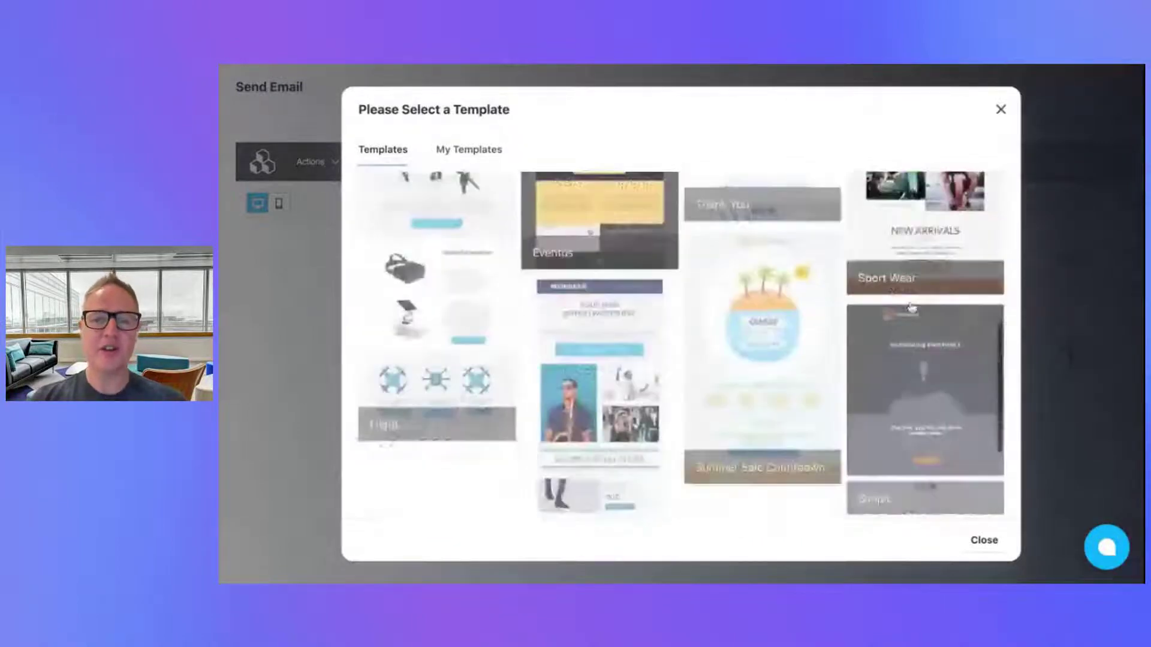
{"action": "scroll", "coordinate": [732, 367], "scroll_direction": "down", "scroll_amount": 10}
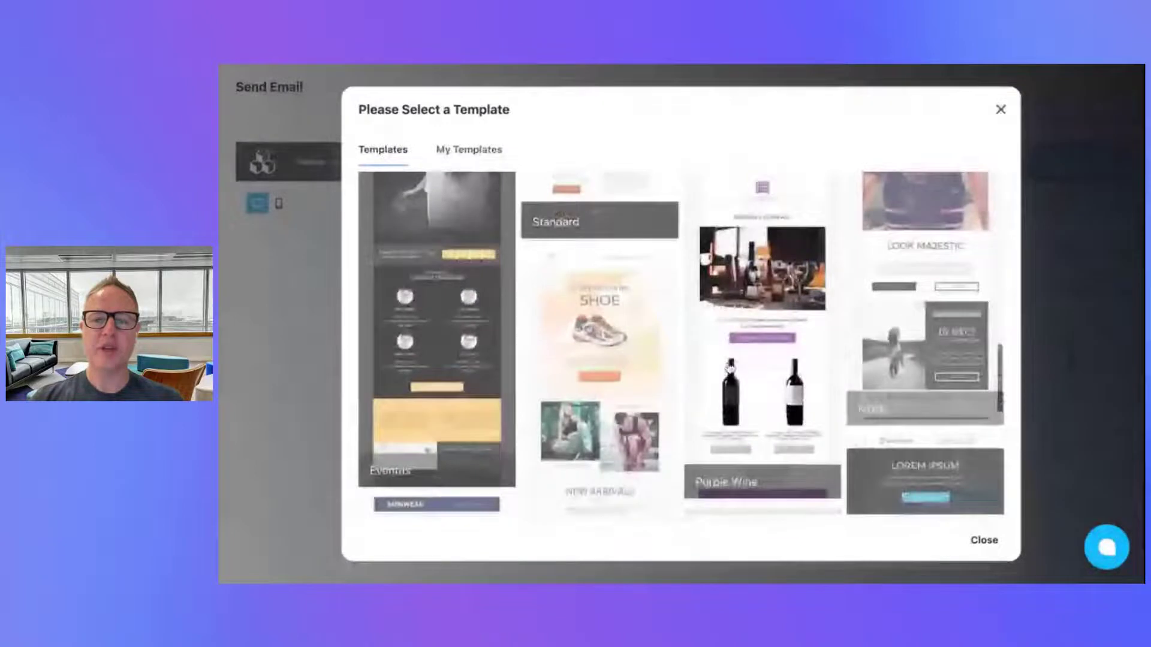
{"action": "scroll", "coordinate": [646, 369], "scroll_direction": "down", "scroll_amount": 4}
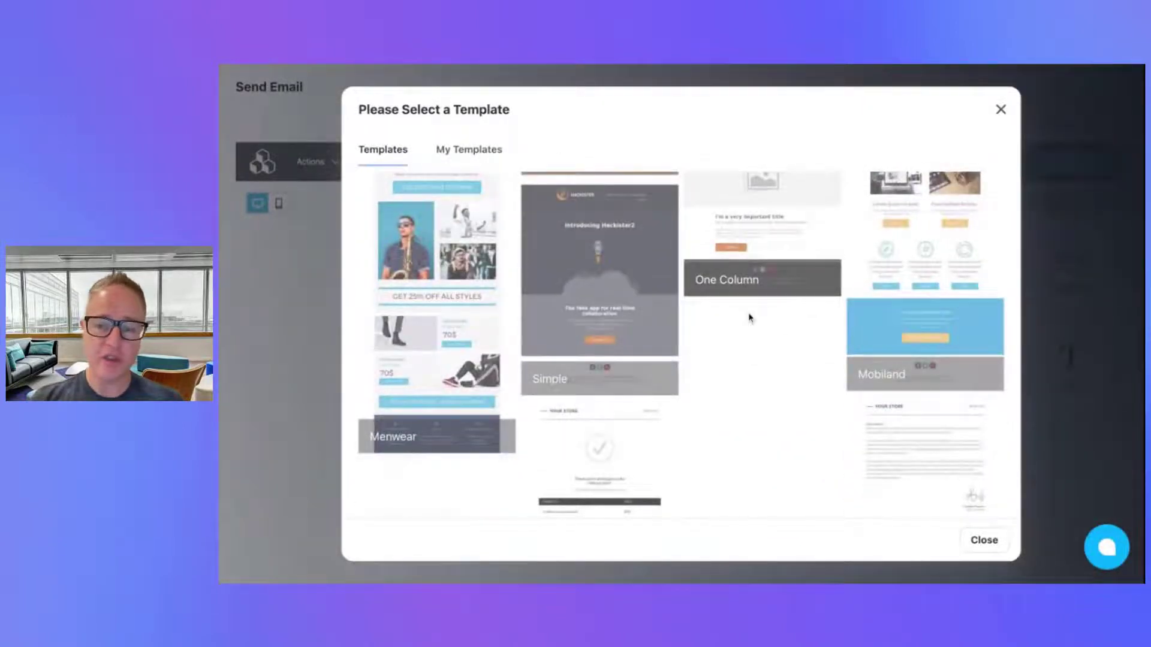
{"action": "scroll", "coordinate": [745, 316], "scroll_direction": "up", "scroll_amount": 15}
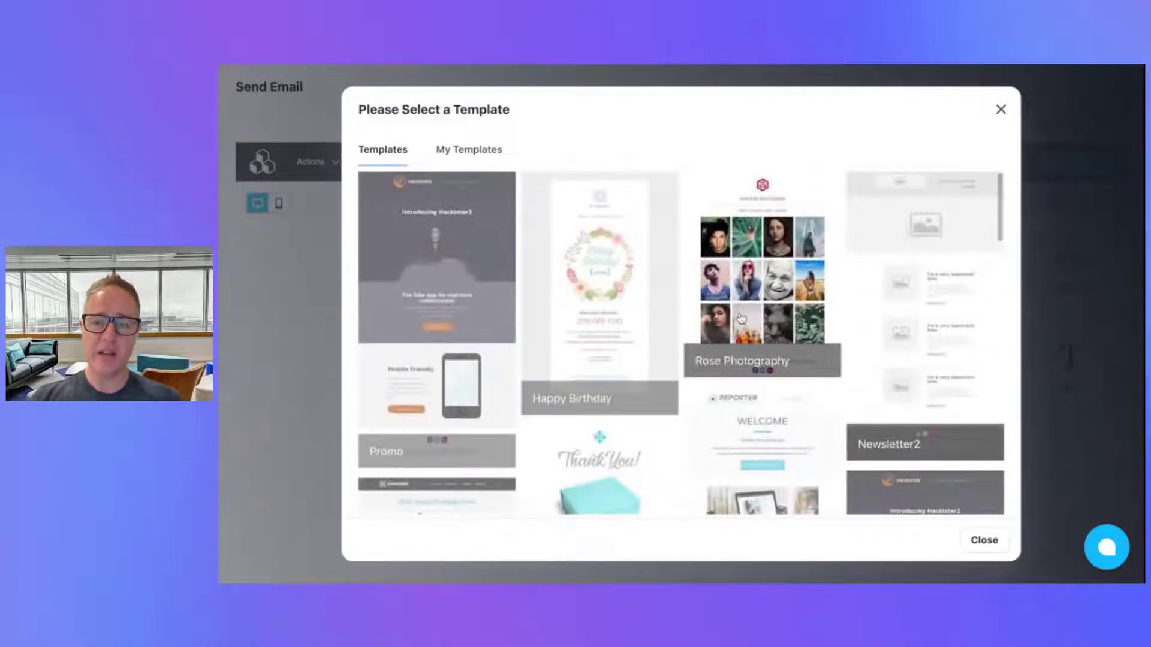
{"action": "scroll", "coordinate": [730, 320], "scroll_direction": "down", "scroll_amount": 7}
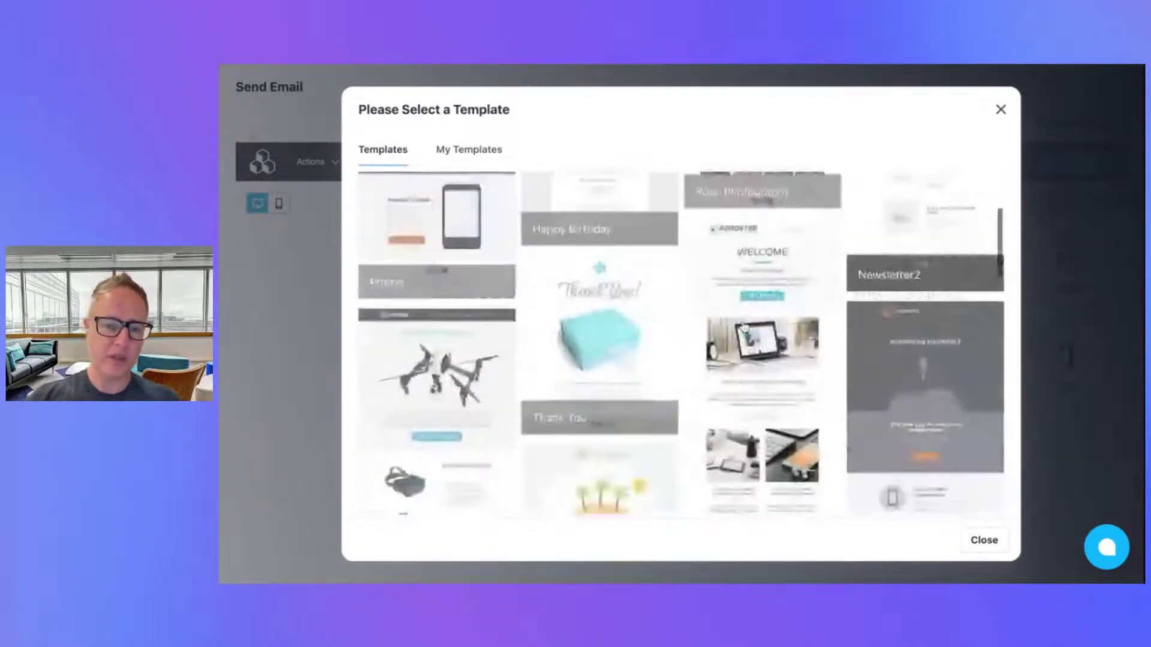
{"action": "left_click", "coordinate": [447, 384]}
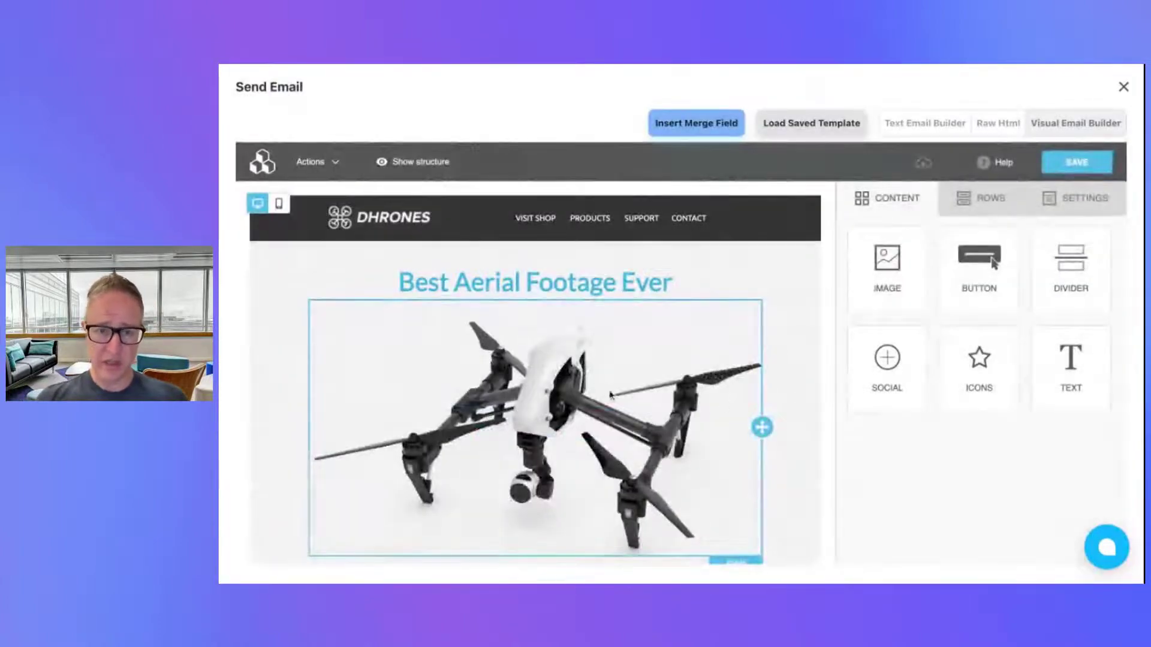
- Recolor the 'Best Aerial Footage Ever' heading text from blue #3AAEE0 to orange #e0a93a
{"action": "scroll", "coordinate": [608, 391], "scroll_direction": "down", "scroll_amount": 5}
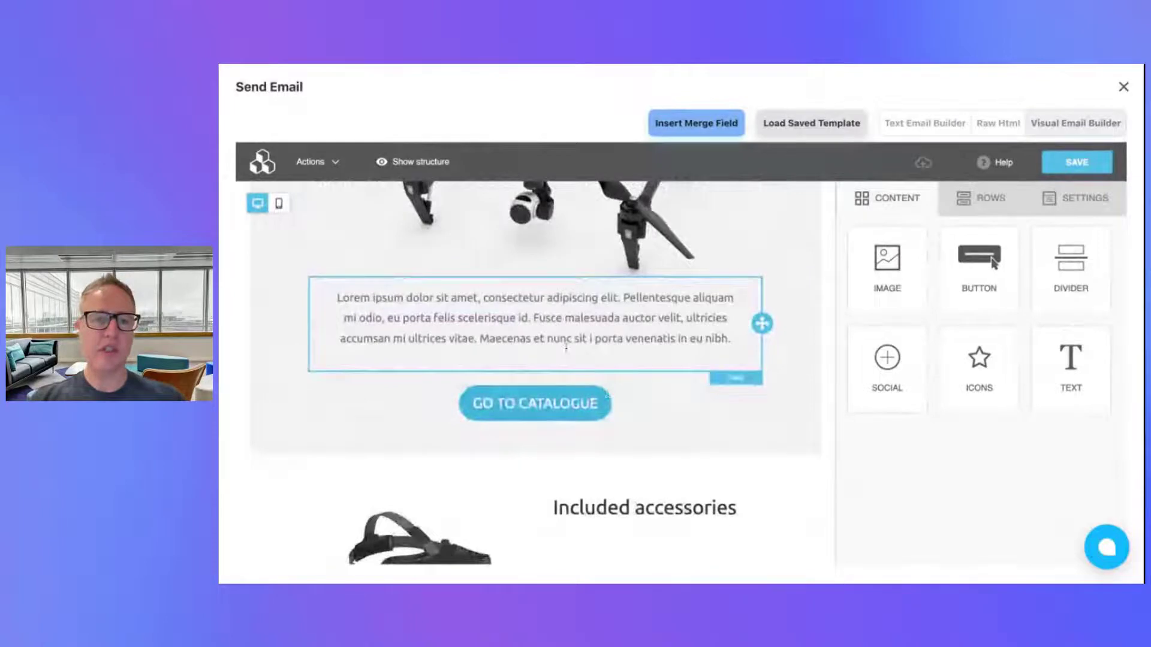
{"action": "scroll", "coordinate": [533, 310], "scroll_direction": "down", "scroll_amount": 1}
{"action": "scroll", "coordinate": [533, 310], "scroll_direction": "down", "scroll_amount": 1}
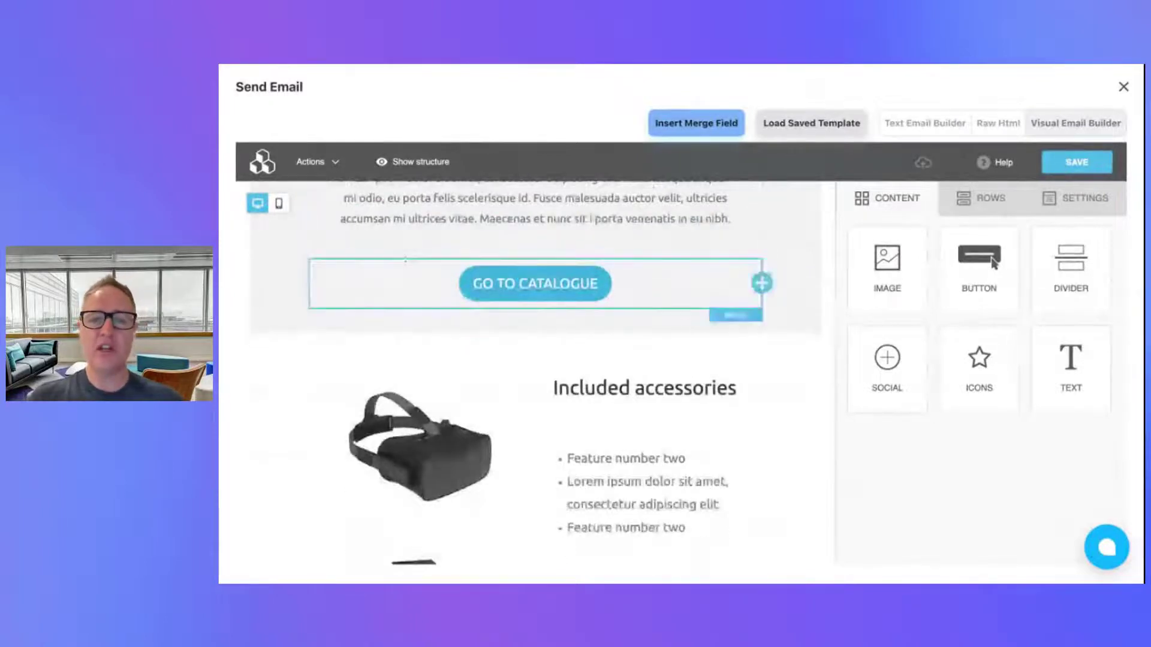
{"action": "scroll", "coordinate": [510, 315], "scroll_direction": "up", "scroll_amount": 6}
{"action": "left_click", "coordinate": [532, 281]}
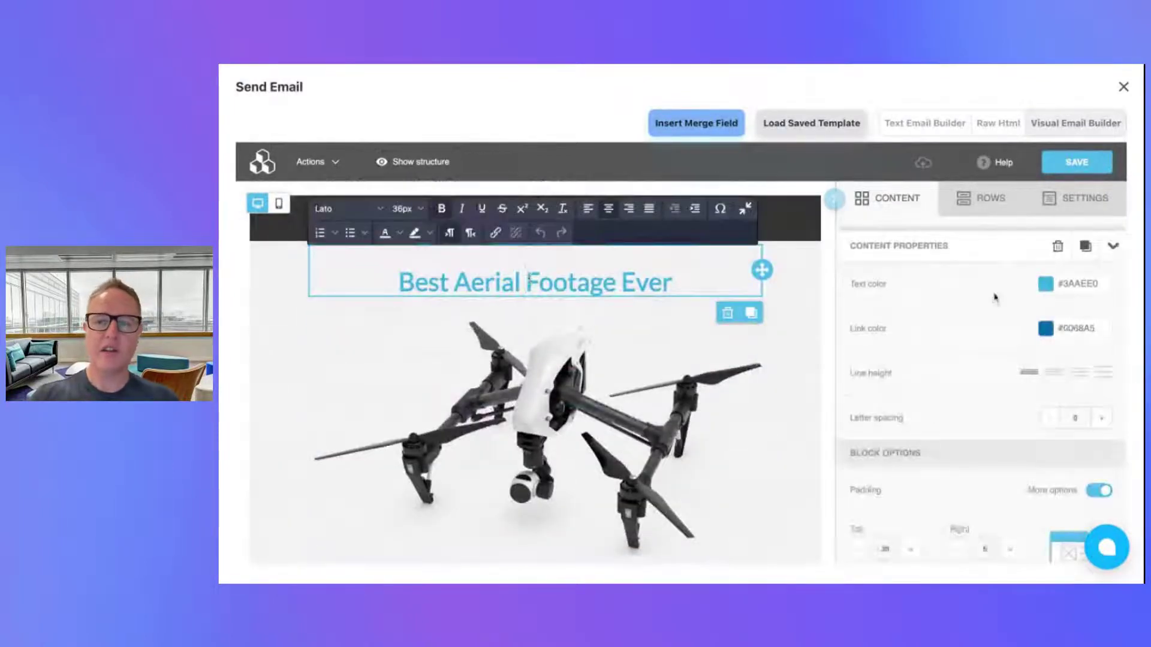
{"action": "left_click", "coordinate": [1045, 284]}
{"action": "left_click_drag", "start_coordinate": [943, 410], "coordinate": [905, 411]}
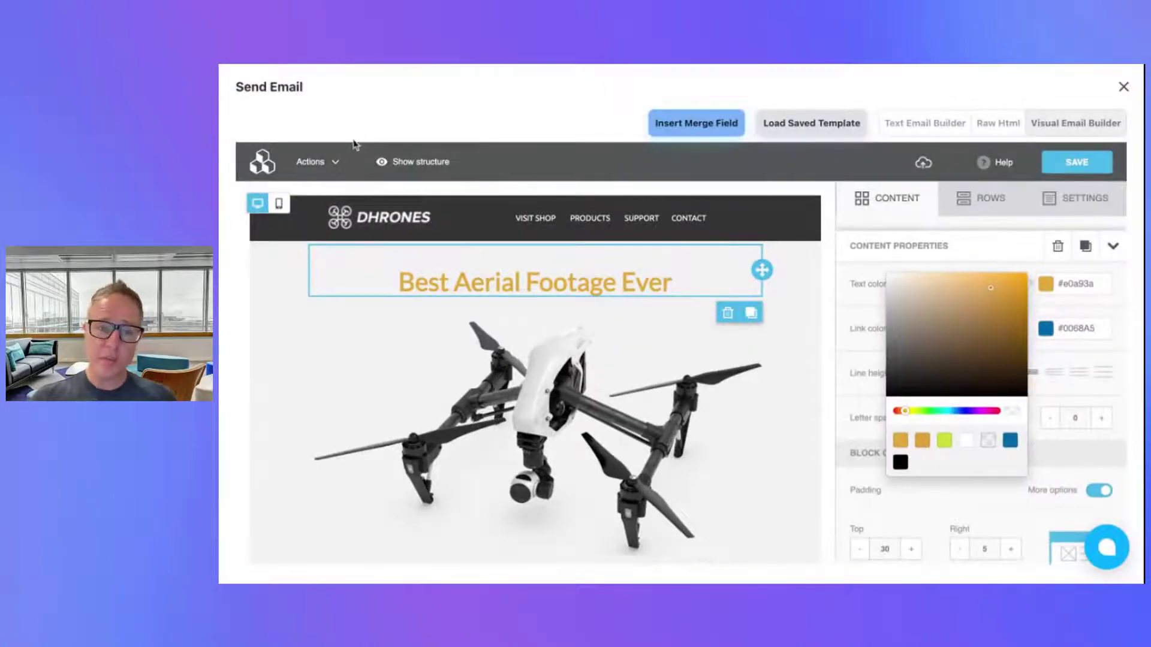
{"action": "left_click", "coordinate": [338, 163]}
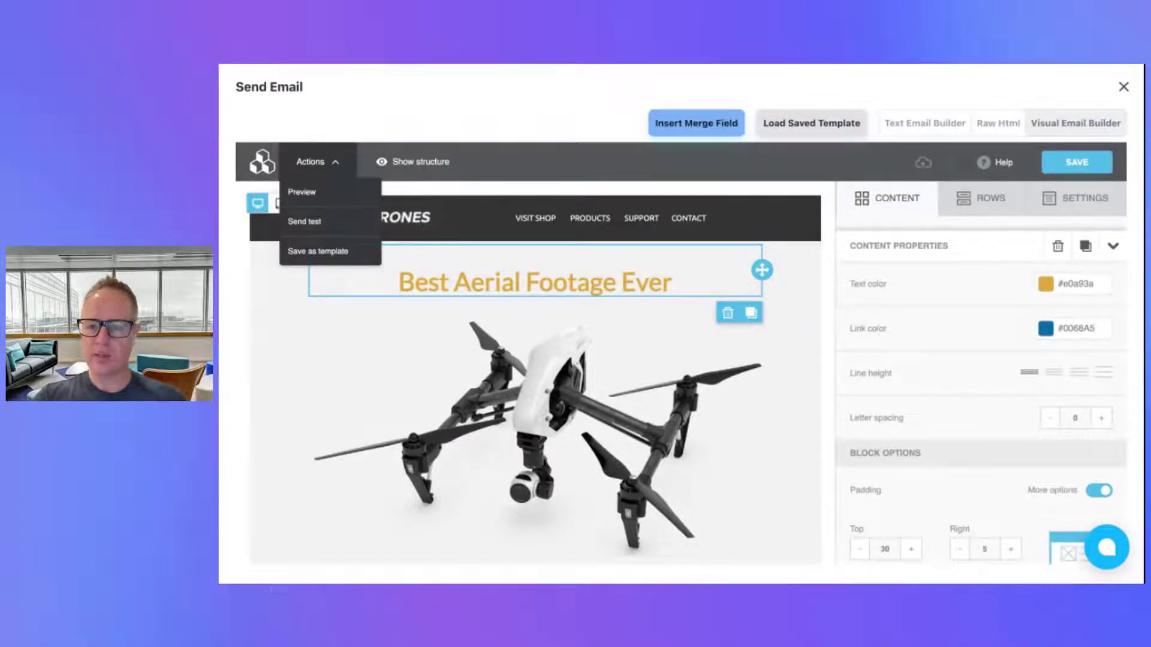
- Close the email builder, returning to the Send Email step's sender and recipient settings
{"action": "left_click", "coordinate": [1124, 88]}
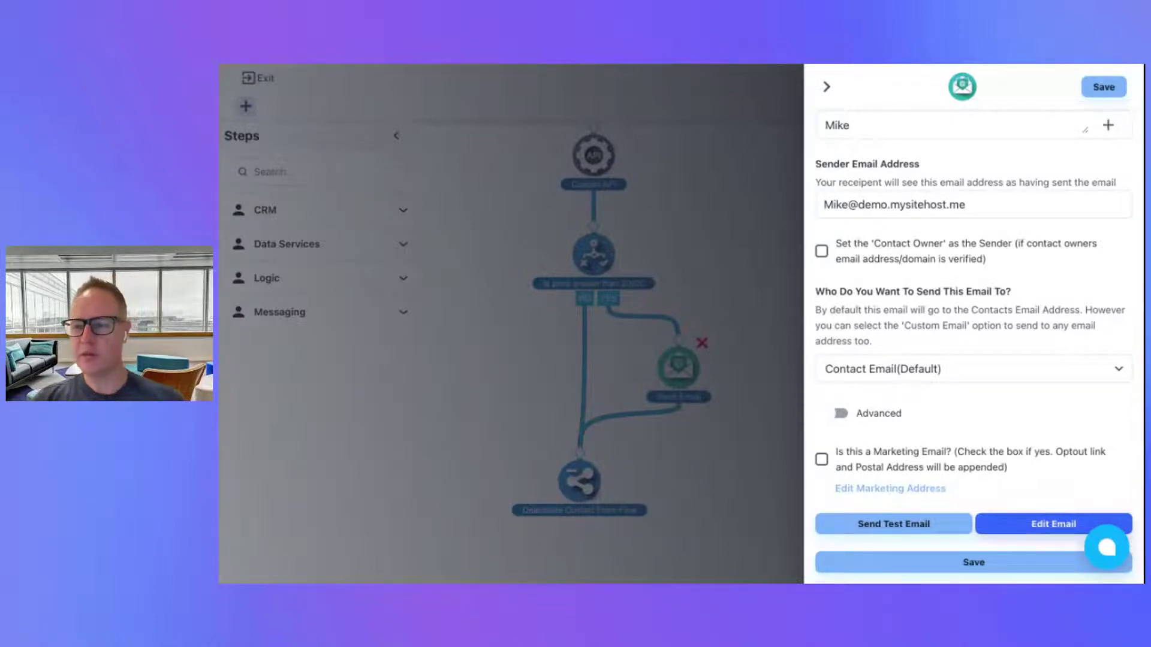
- Close the Send Email step settings and exit the flow editor to the Flows list
{"action": "left_click", "coordinate": [689, 101]}
{"action": "left_click", "coordinate": [261, 78]}
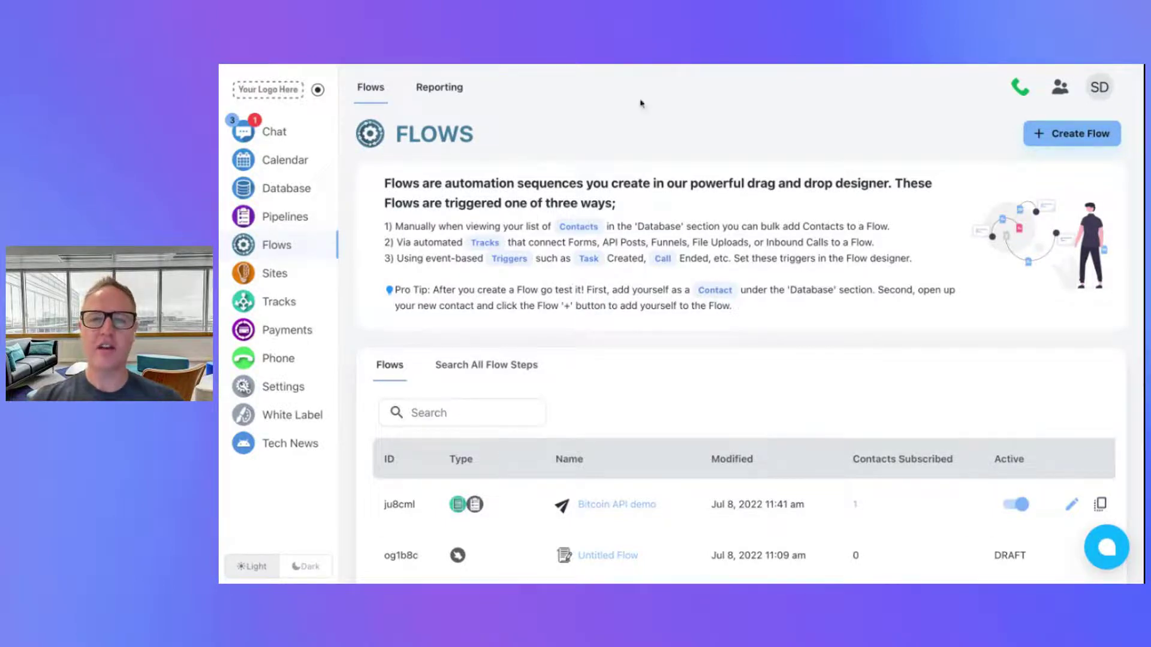
{"action": "left_click", "coordinate": [286, 199]}
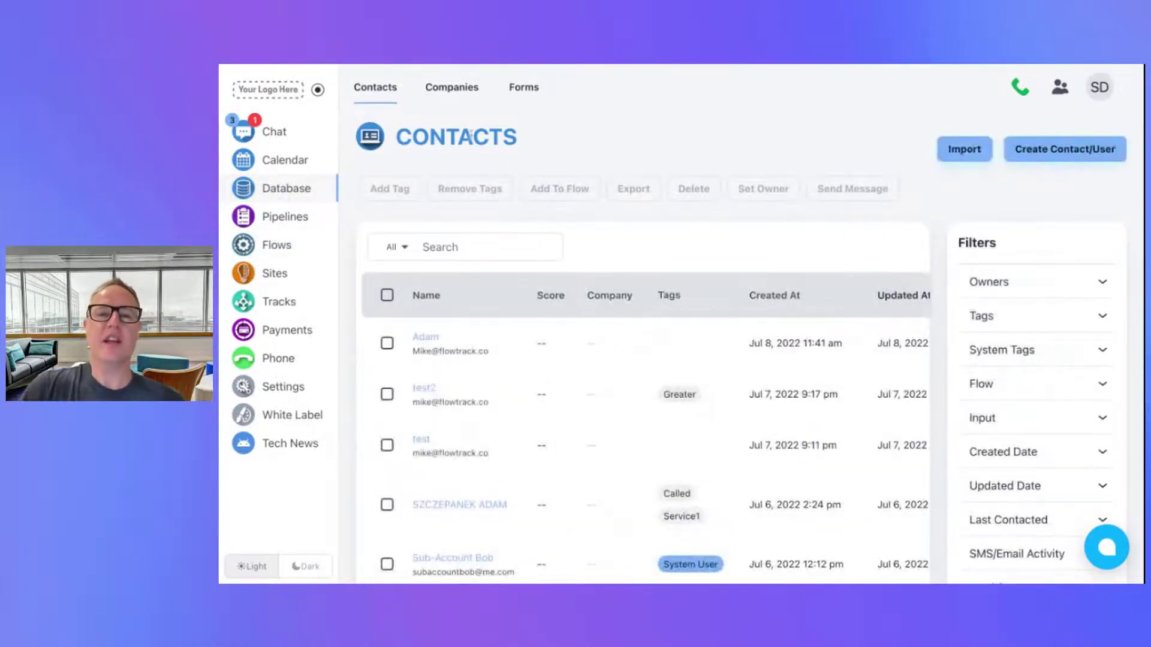
- Switch to the Database Forms tab and open the Lead Form in the form builder
{"action": "left_click", "coordinate": [513, 90]}
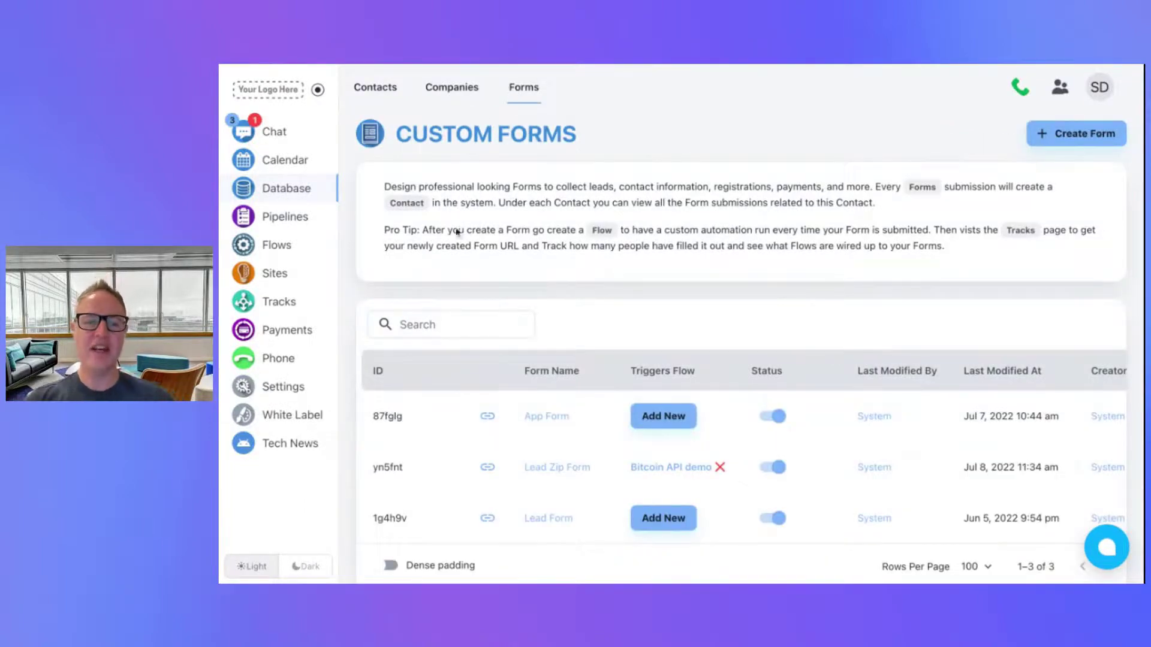
{"action": "left_click", "coordinate": [545, 519]}
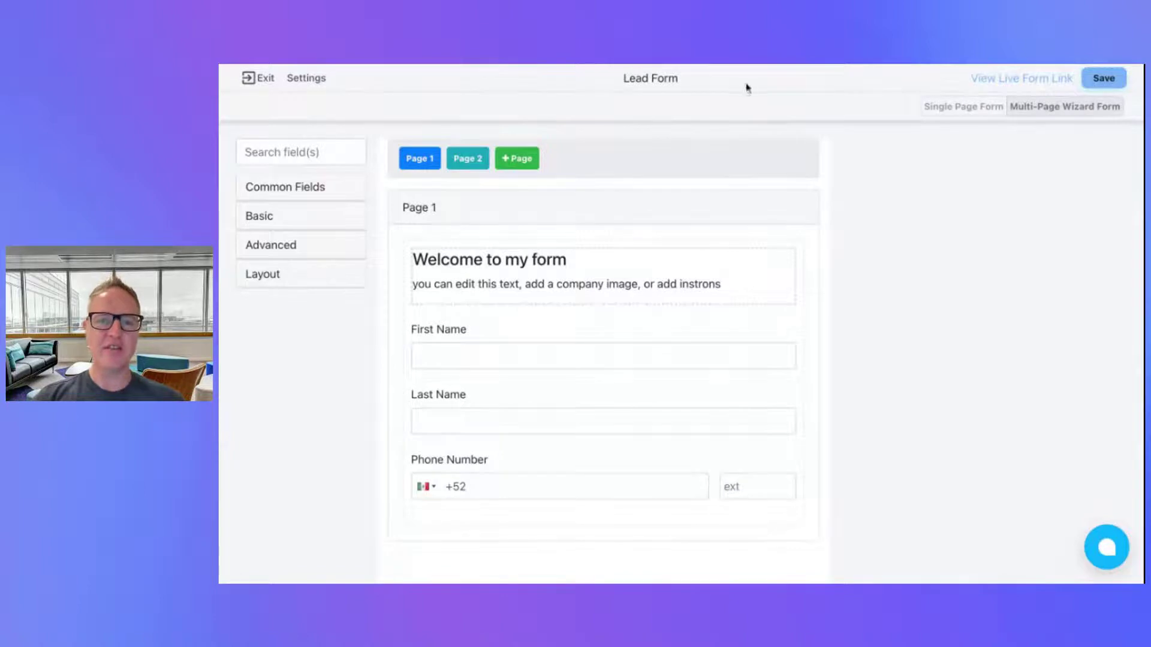
- Review the Lead Form's Page 2 and Page 1, then exit its builder without saving
{"action": "left_click", "coordinate": [469, 160]}
{"action": "left_click", "coordinate": [439, 159]}
{"action": "left_click", "coordinate": [251, 80]}
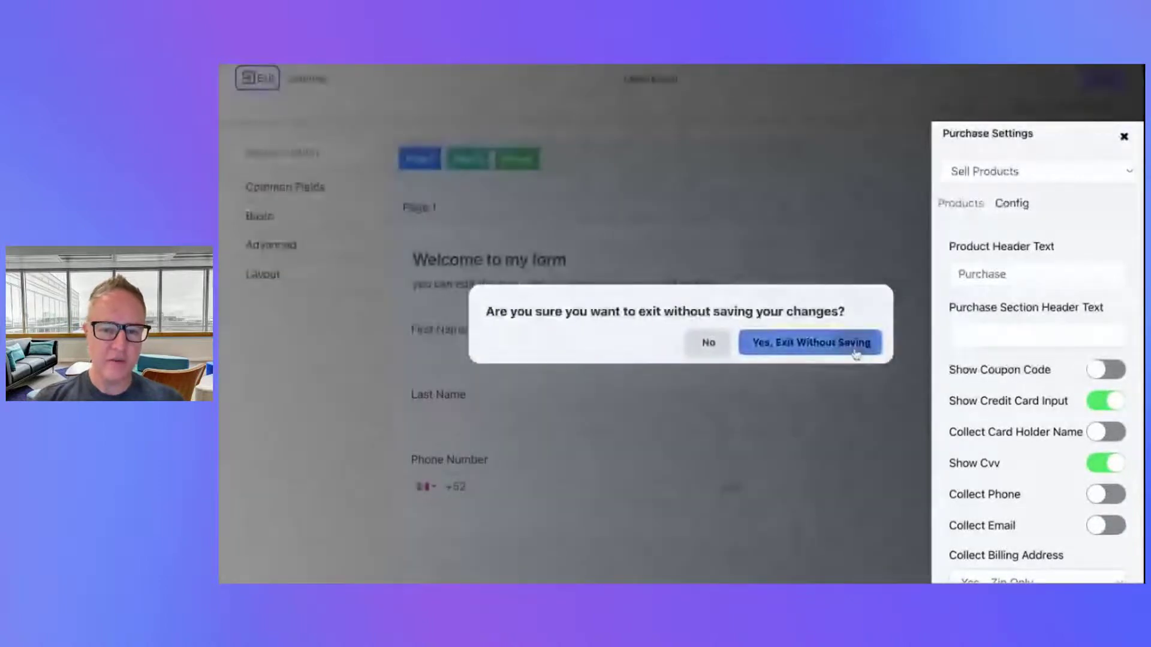
{"action": "left_click", "coordinate": [855, 355]}
- Open the Lead Zip Form and exit its builder without saving
{"action": "left_click", "coordinate": [559, 472]}
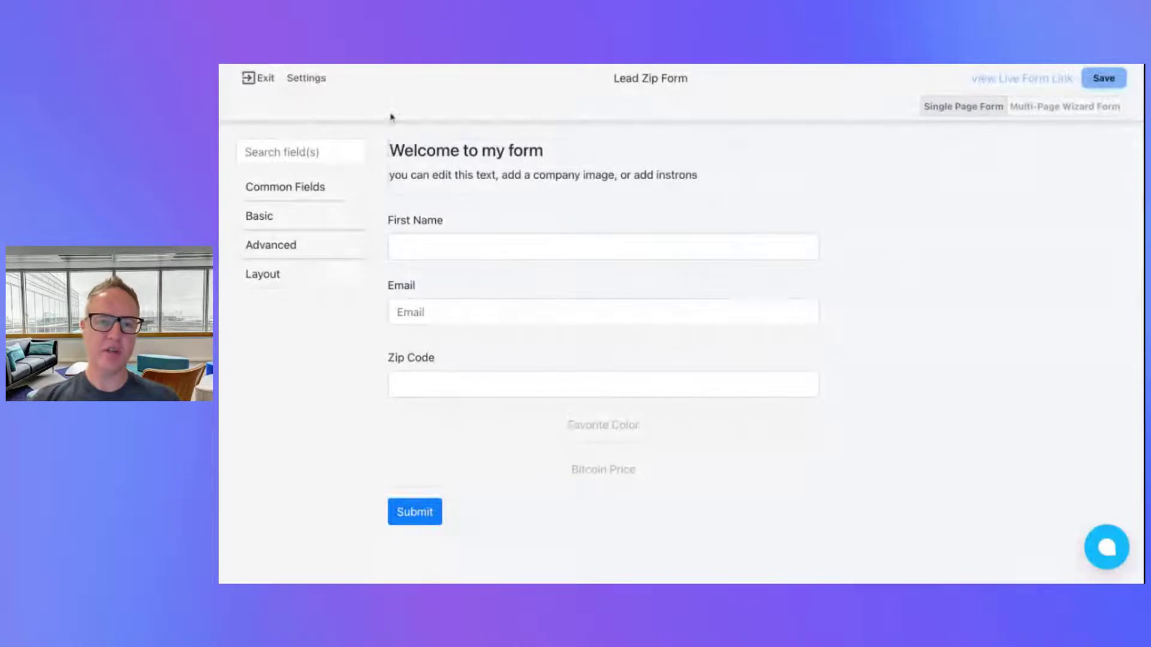
{"action": "left_click", "coordinate": [265, 80]}
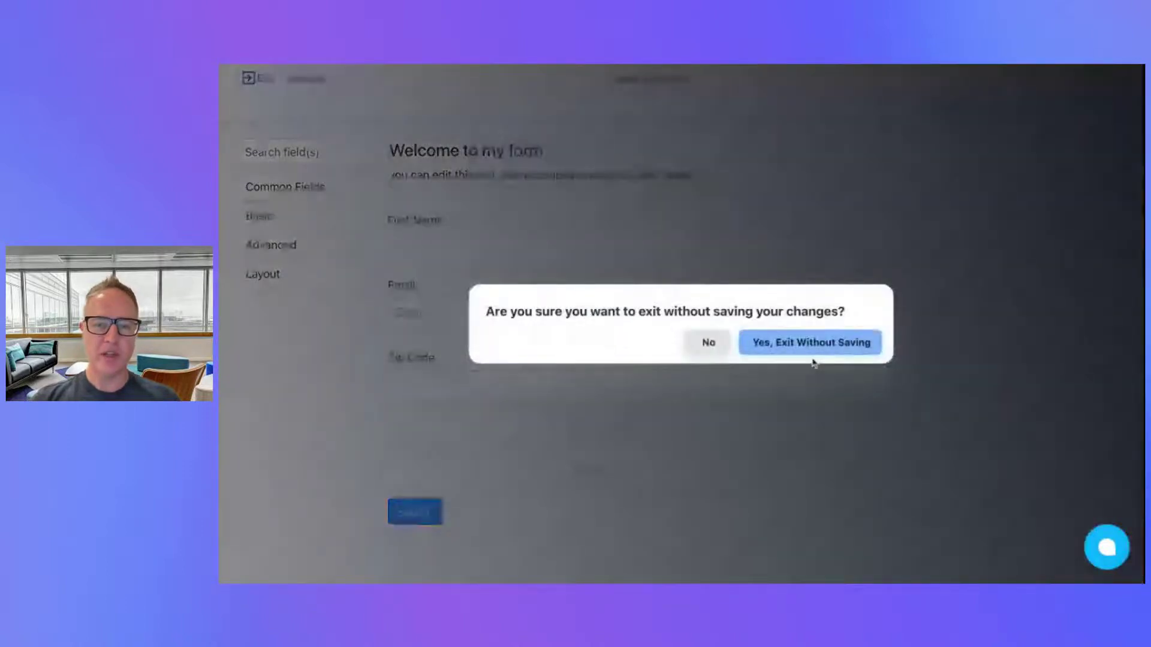
{"action": "left_click", "coordinate": [824, 347]}
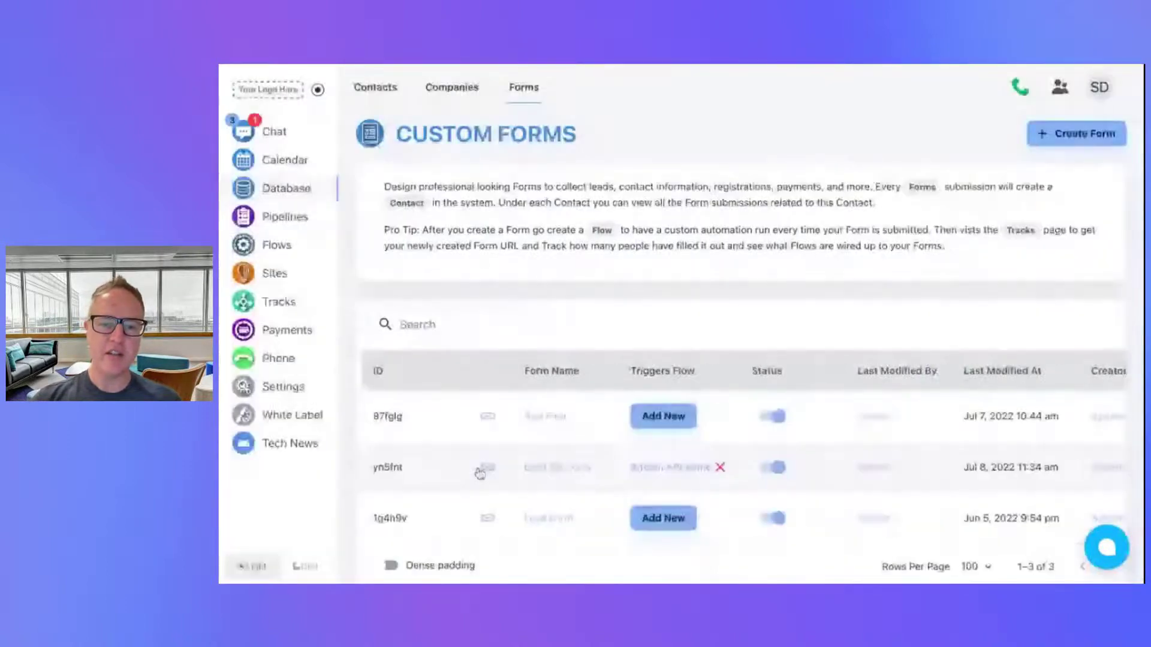
- Open the form's Api Integration instructions and select the full Custom API Endpoint URL
{"action": "left_click", "coordinate": [488, 473]}
{"action": "left_click", "coordinate": [757, 268]}
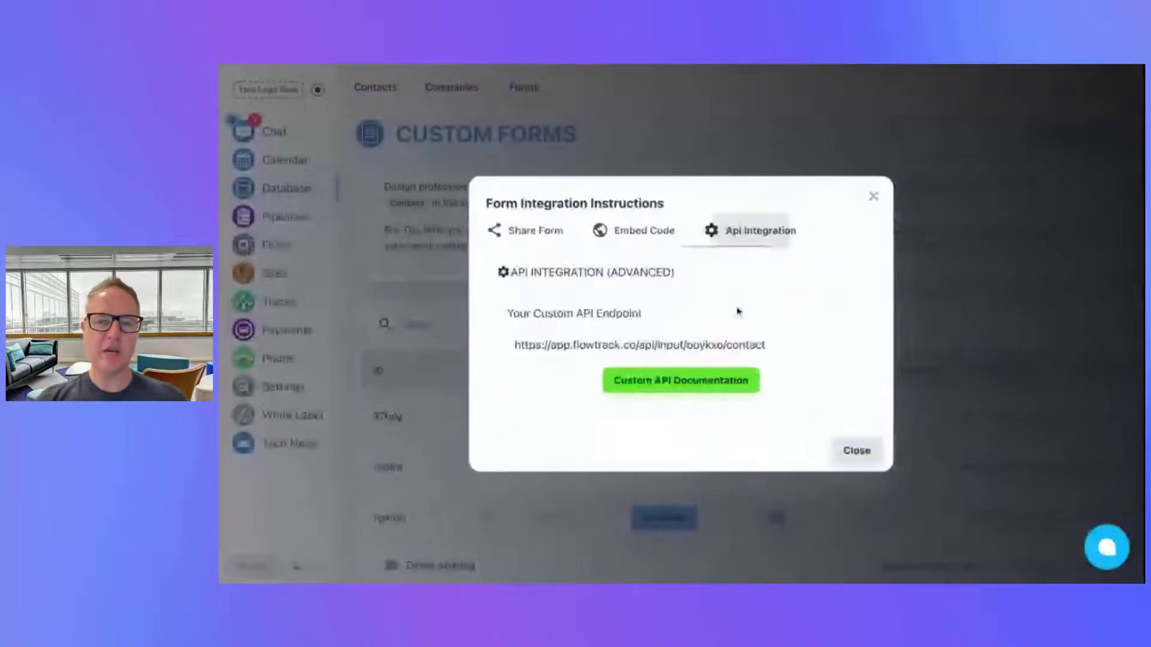
{"action": "triple_click", "coordinate": [786, 356]}
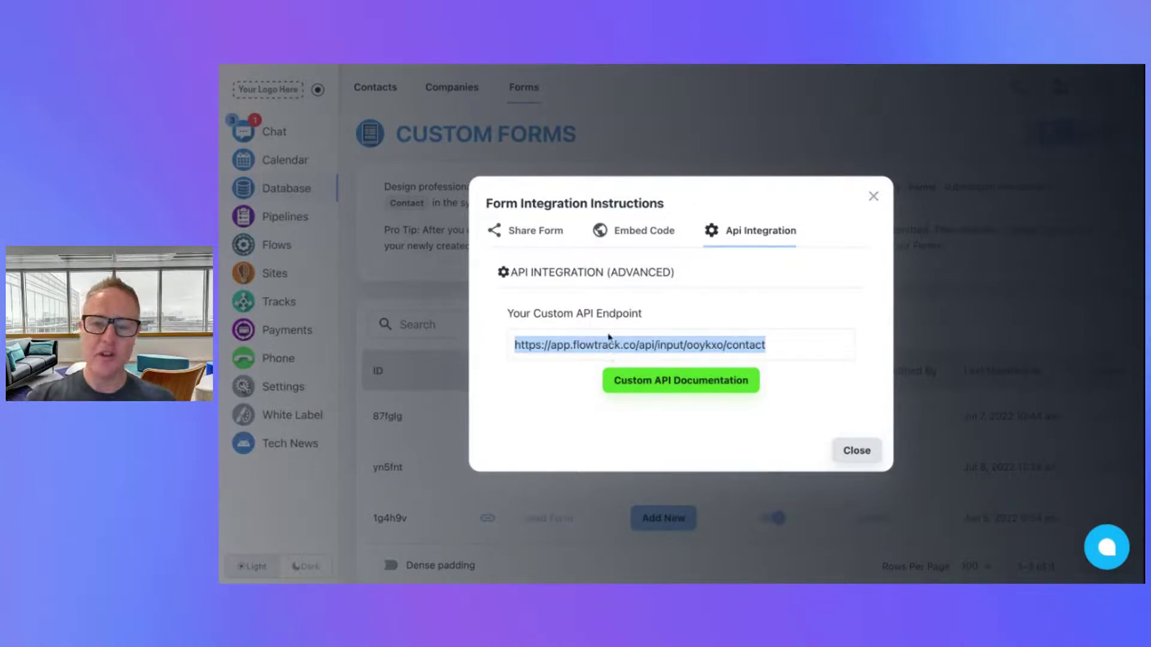
{"action": "left_click_drag", "start_coordinate": [689, 346], "coordinate": [814, 352]}
{"action": "triple_click", "coordinate": [814, 352]}
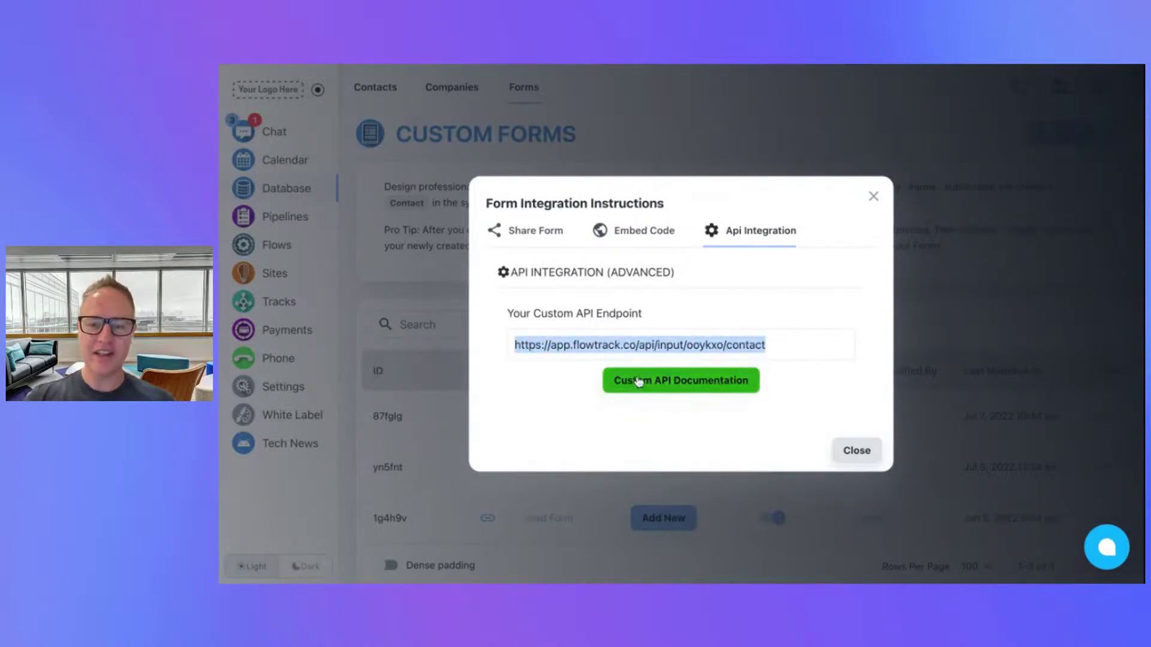